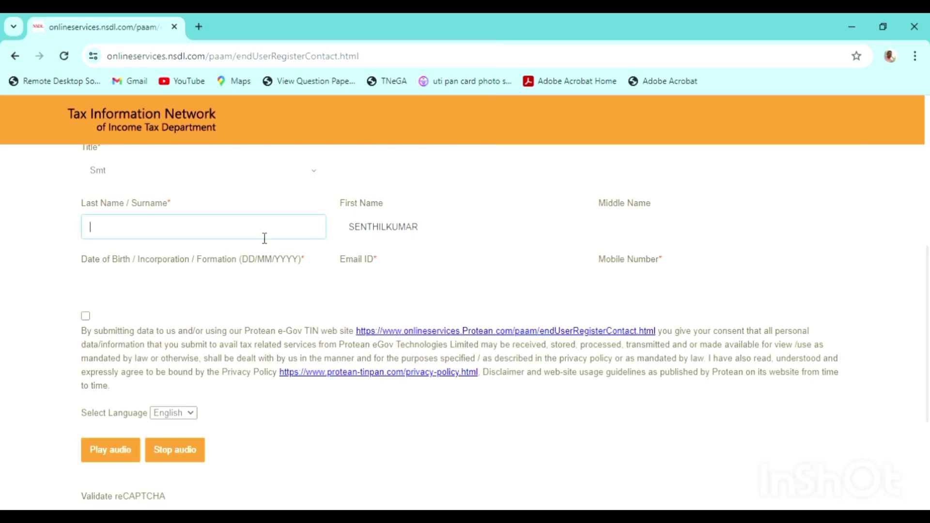
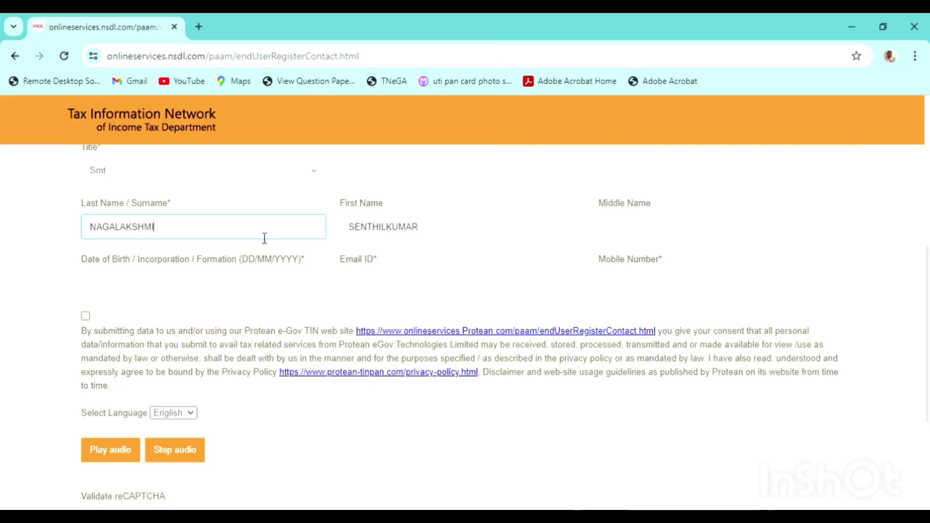
Enter the applicant's surname in the Last Name / Surname field.
scroll(264, 238, "down", 3)
scroll(271, 236, "up", 3)
left_click(271, 290)
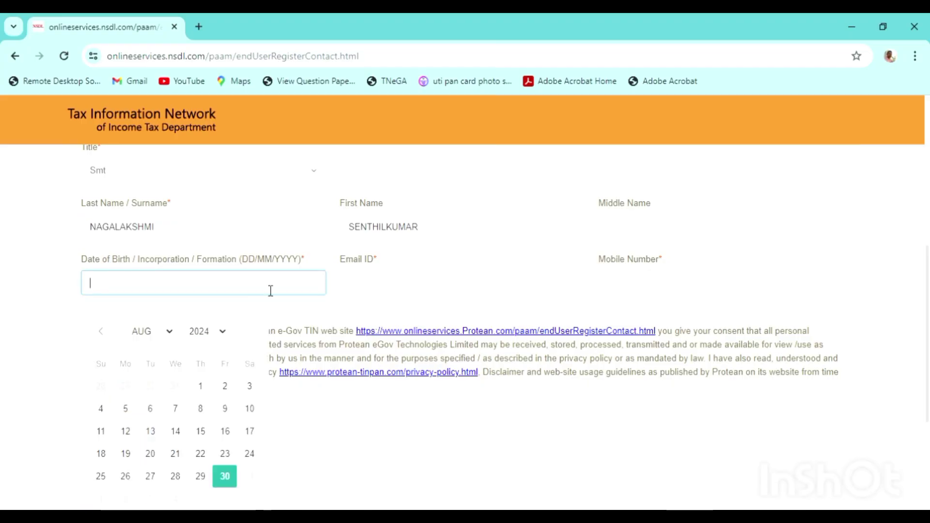
left_click(208, 331)
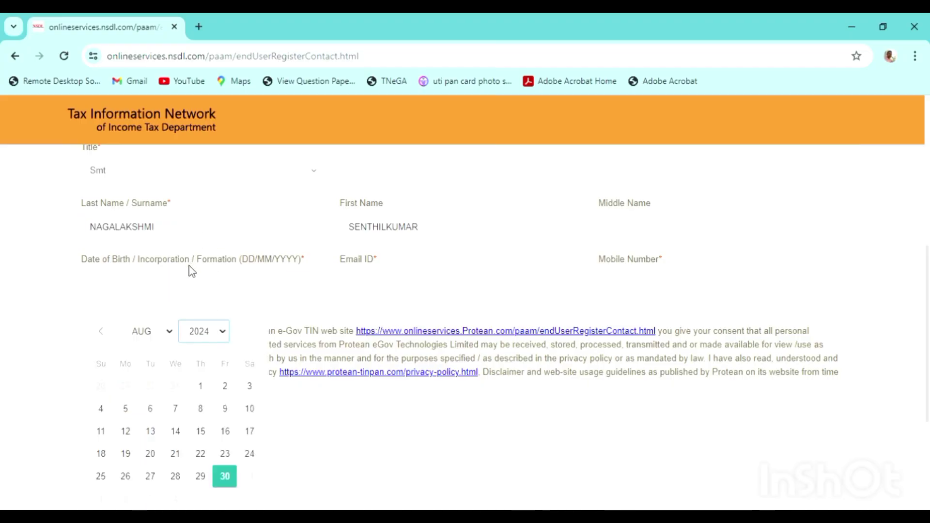
left_click(196, 296)
left_click(150, 333)
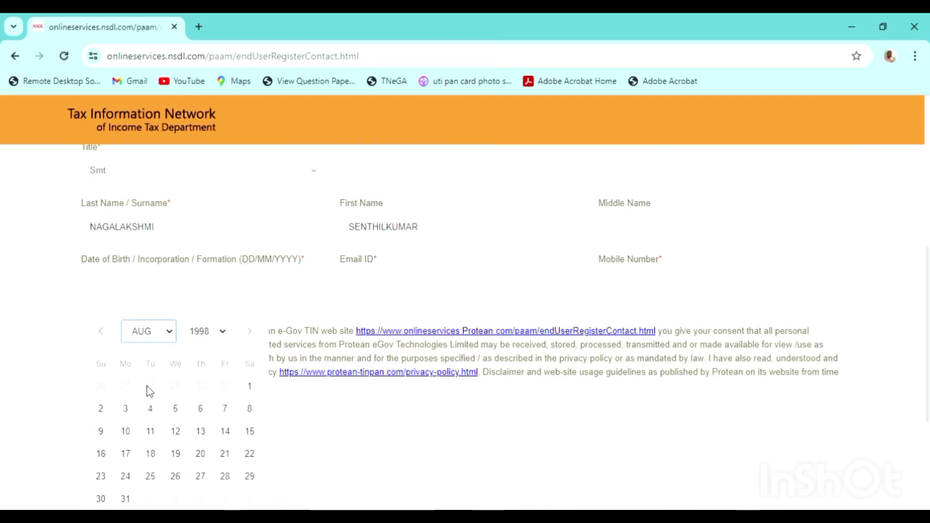
left_click(146, 401)
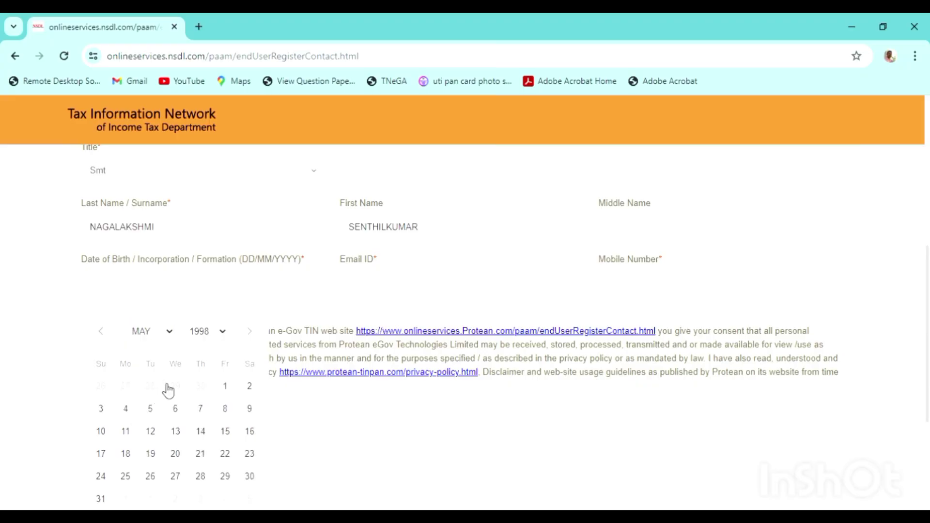
left_click(225, 386)
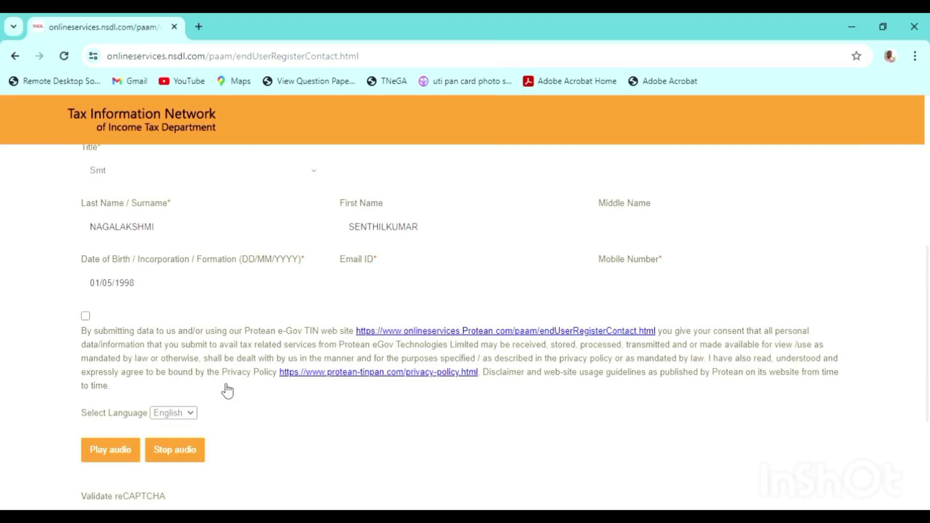
Fill in the applicant's e-mail ID and mobile number.
left_click(383, 292)
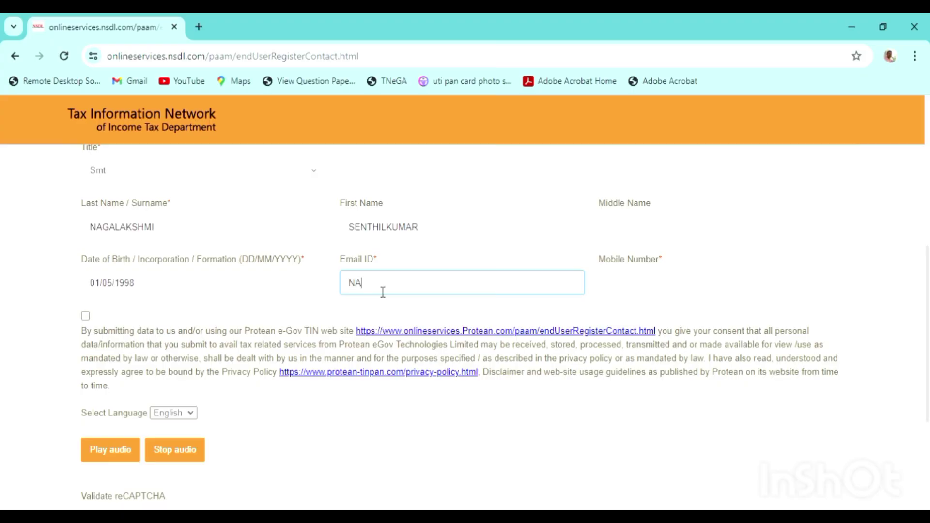
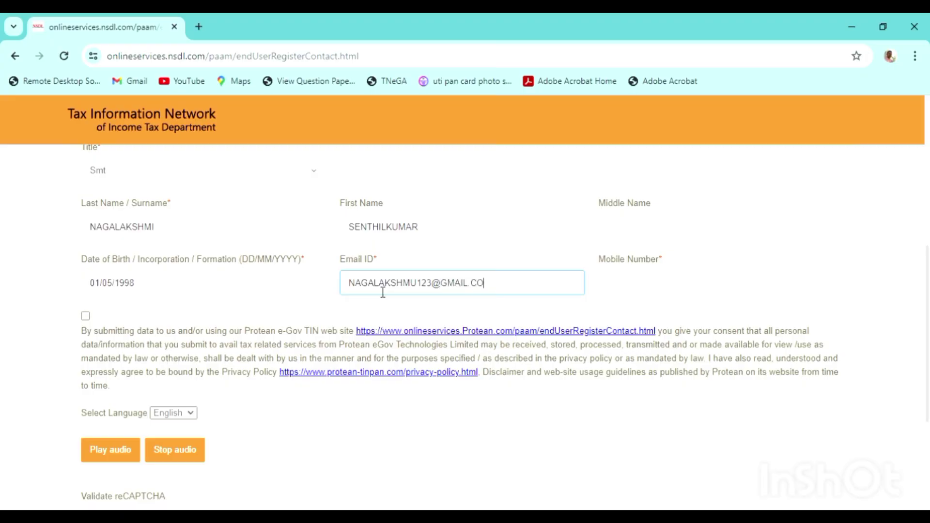
left_click(648, 292)
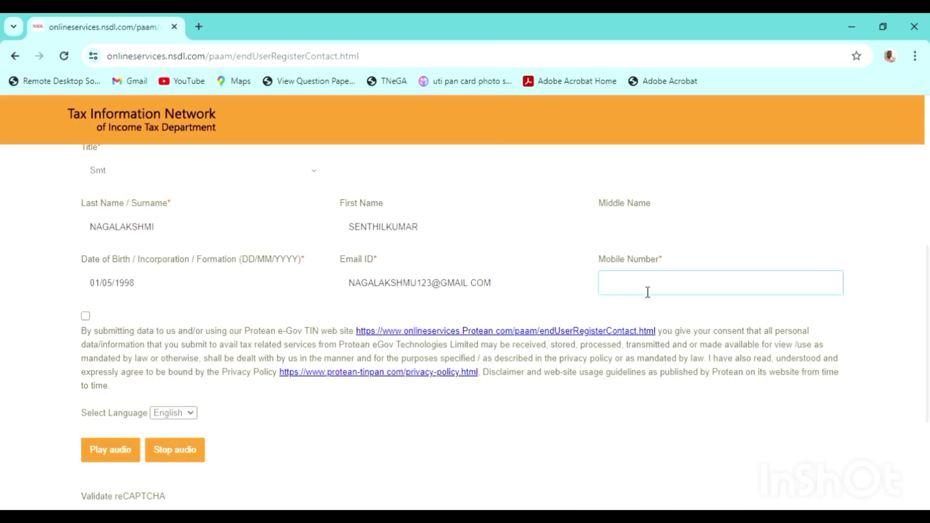
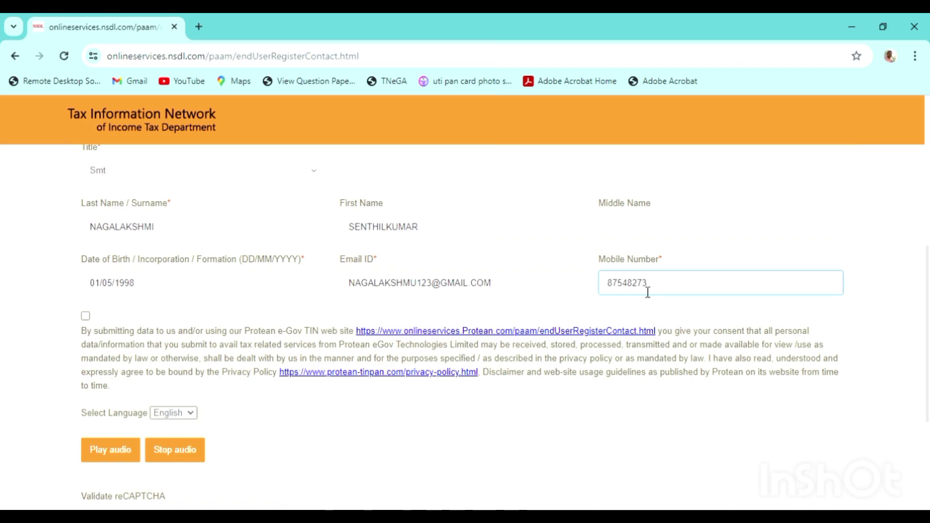
scroll(453, 370, "down", 3)
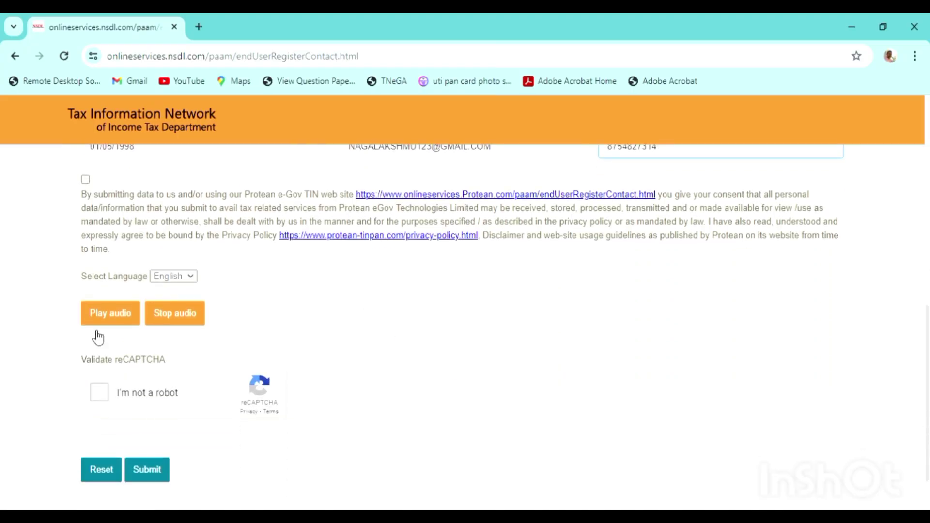
Accept the data consent, pass the reCAPTCHA, submit, and continue to the PAN application form.
left_click(85, 180)
scroll(329, 281, "up", 3)
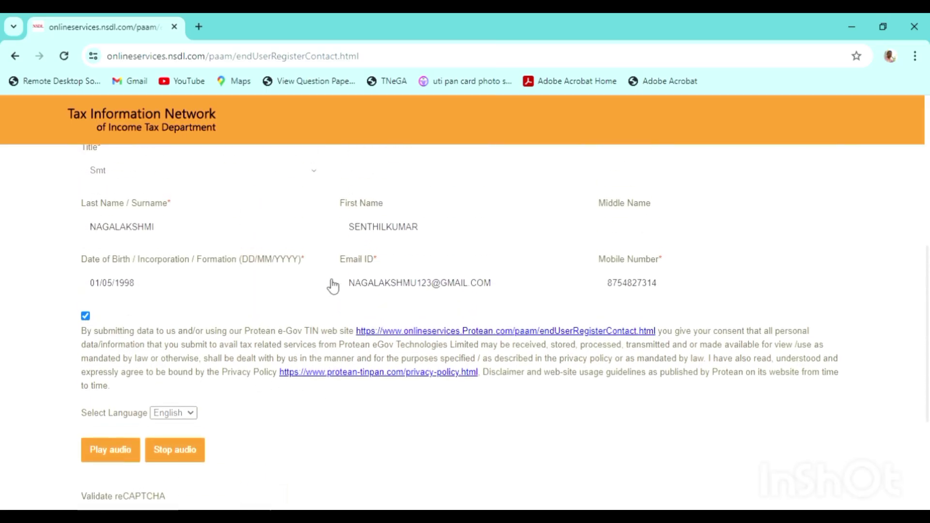
scroll(339, 288, "down", 2)
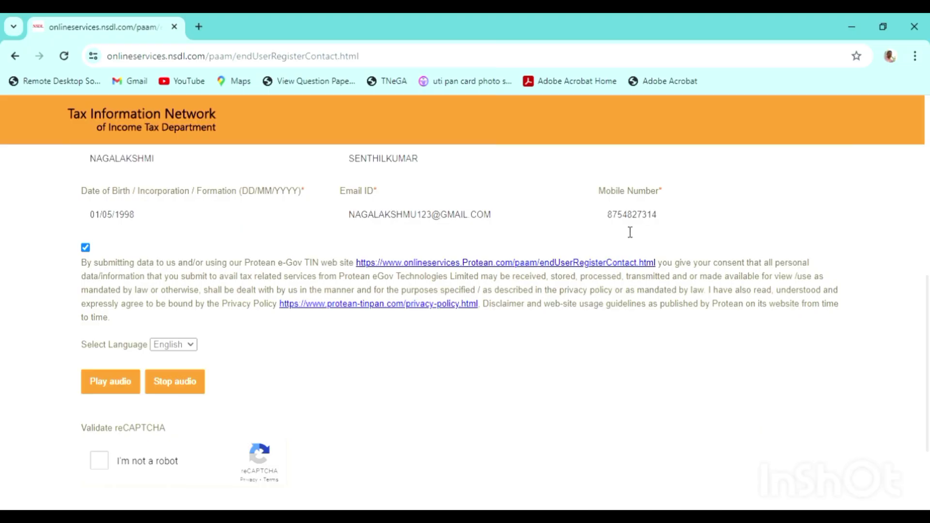
scroll(369, 295, "down", 3)
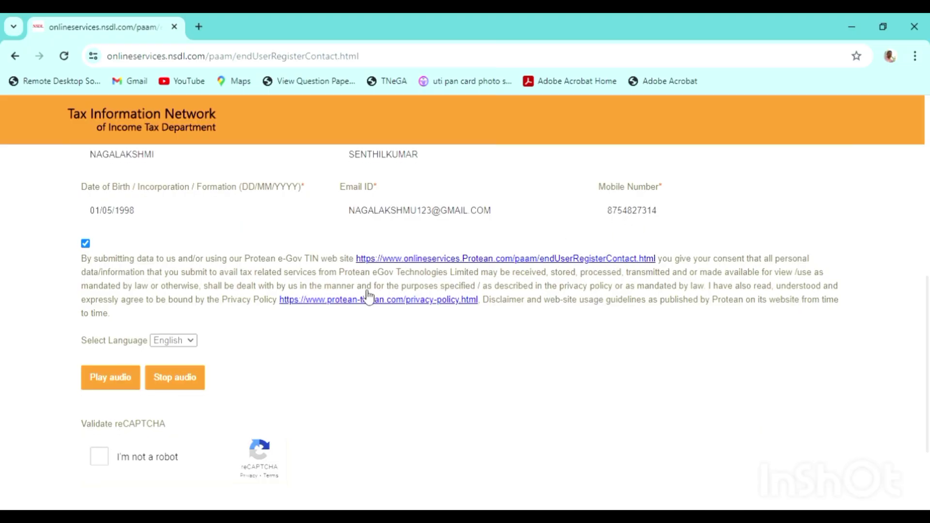
left_click(98, 332)
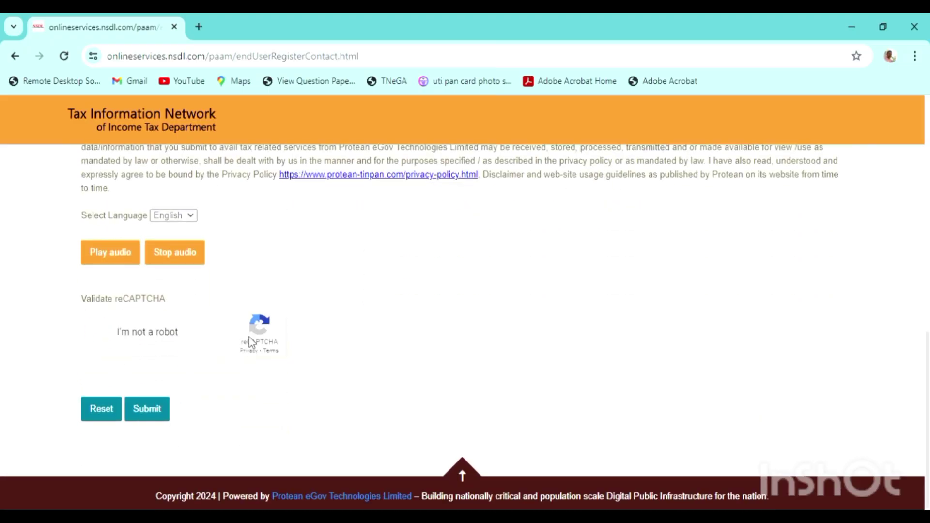
scroll(252, 343, "up", 10)
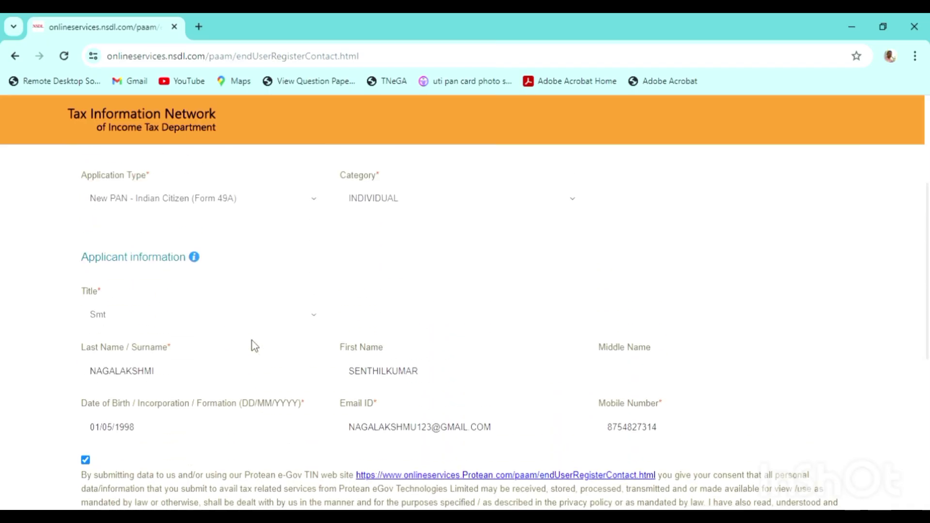
scroll(252, 341, "down", 10)
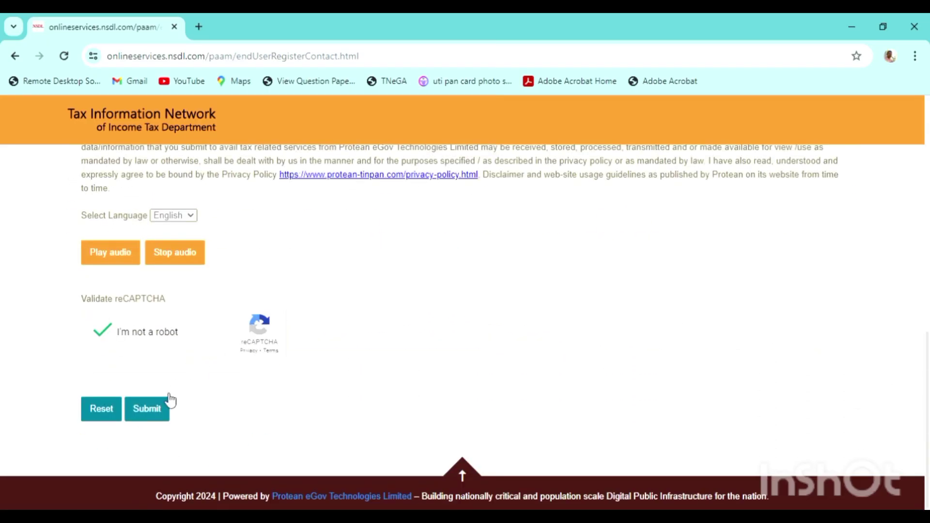
left_click(161, 417)
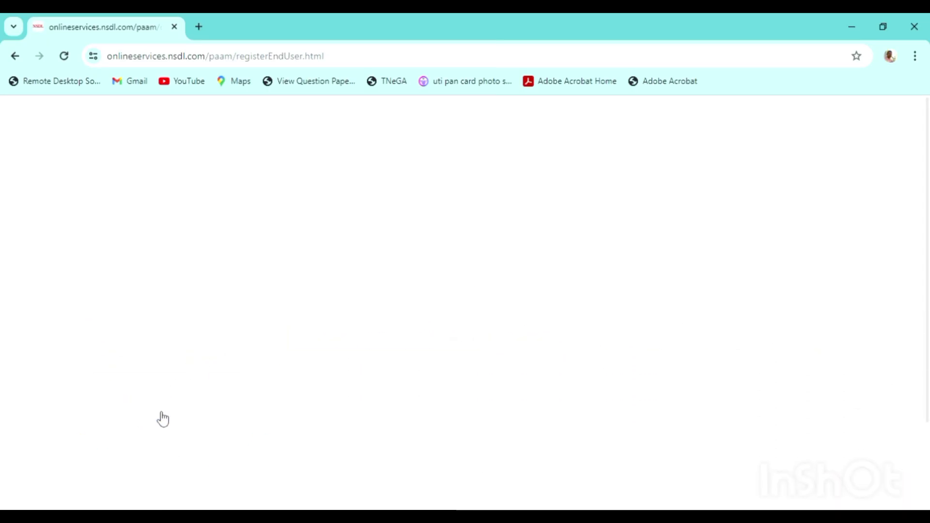
scroll(401, 307, "down", 2)
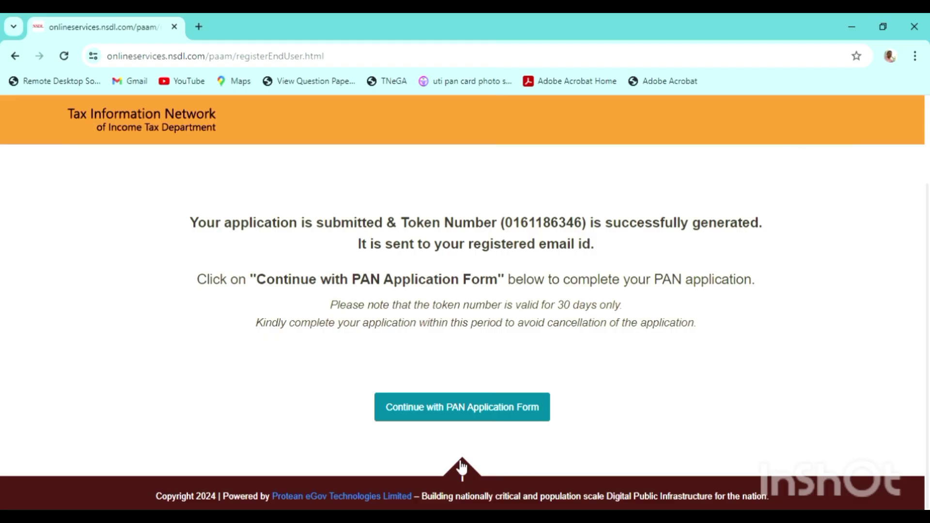
left_click(507, 416)
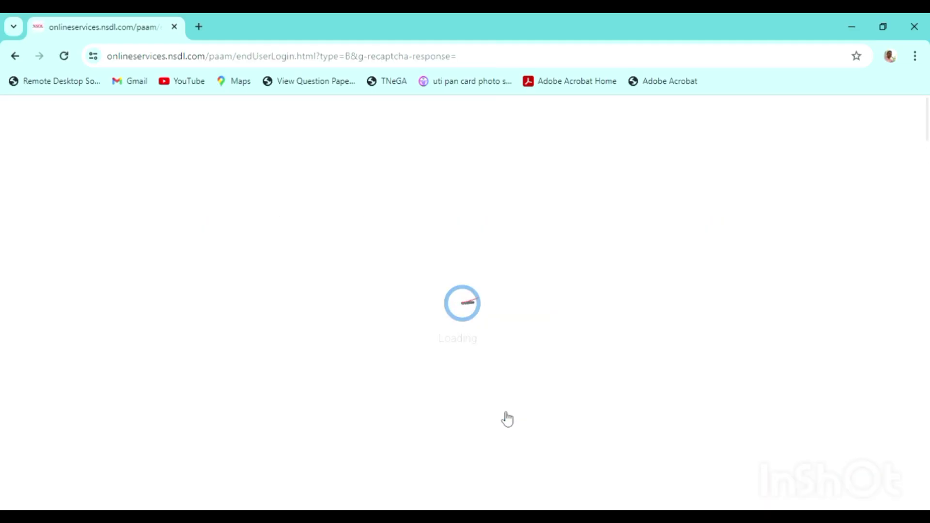
Choose the document submission option, setting physical PAN card to Yes.
scroll(514, 390, "down", 4)
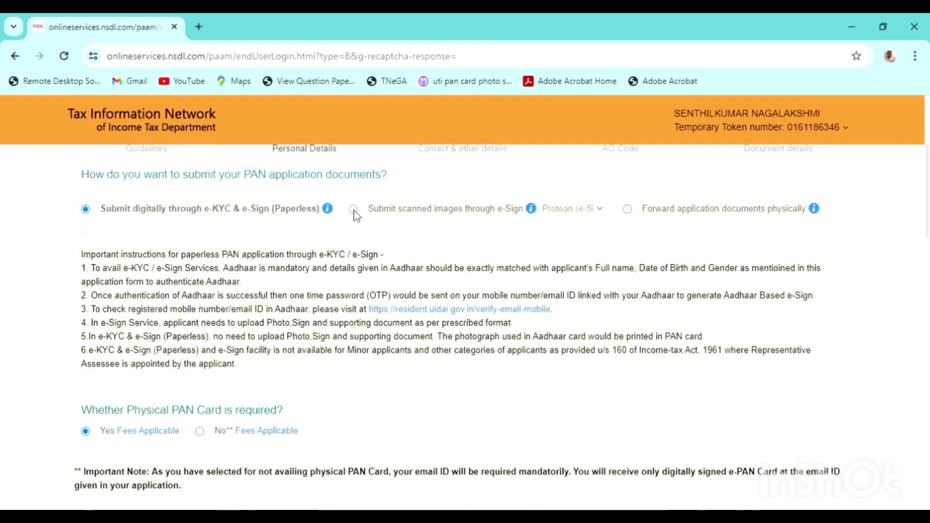
left_click(354, 209)
scroll(251, 329, "down", 3)
scroll(182, 391, "down", 2)
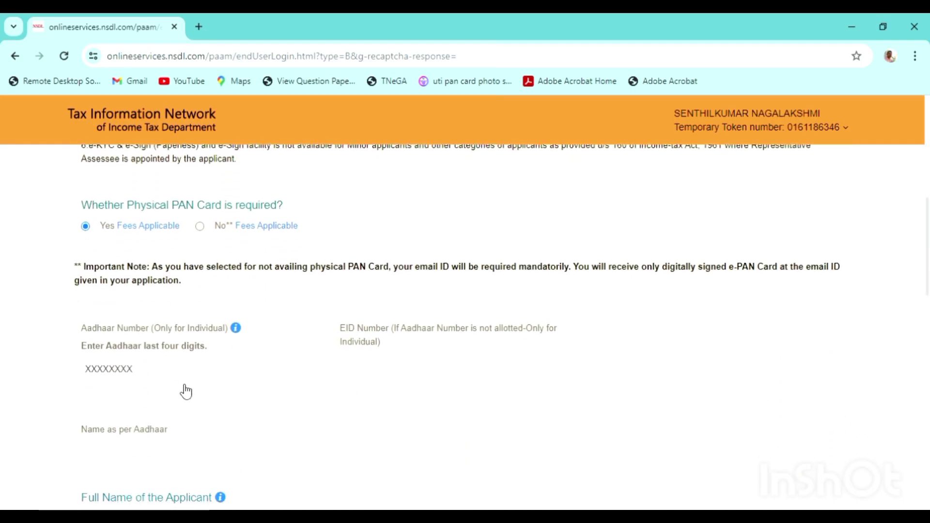
Enter the last four Aadhaar digits and the applicant's name as per Aadhaar.
left_click(168, 381)
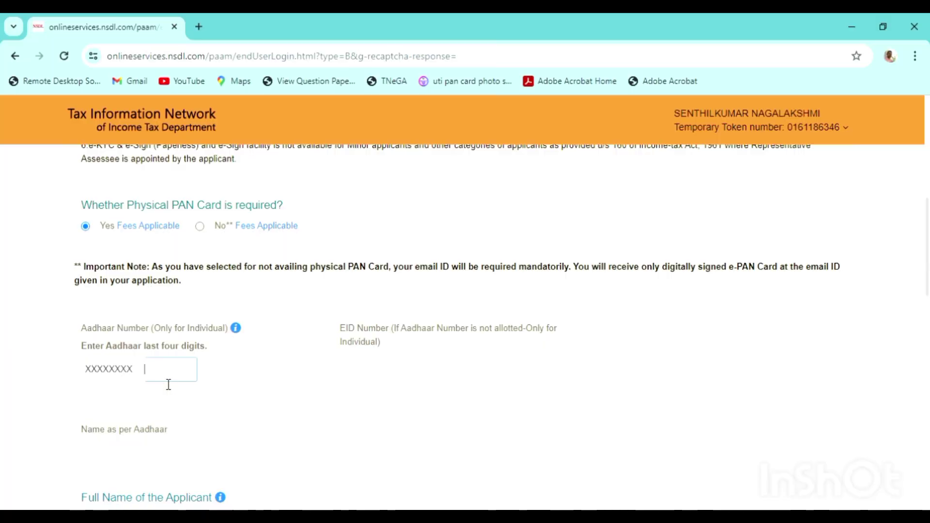
left_click(171, 464)
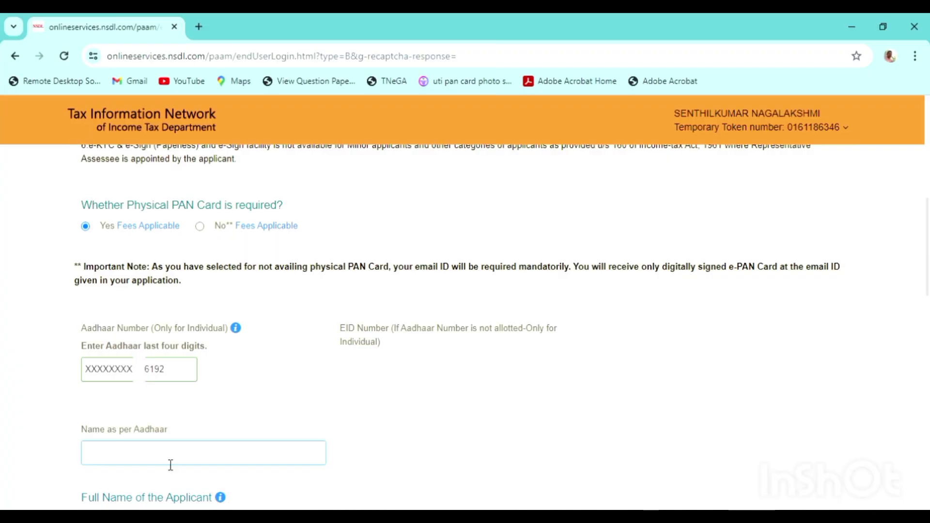
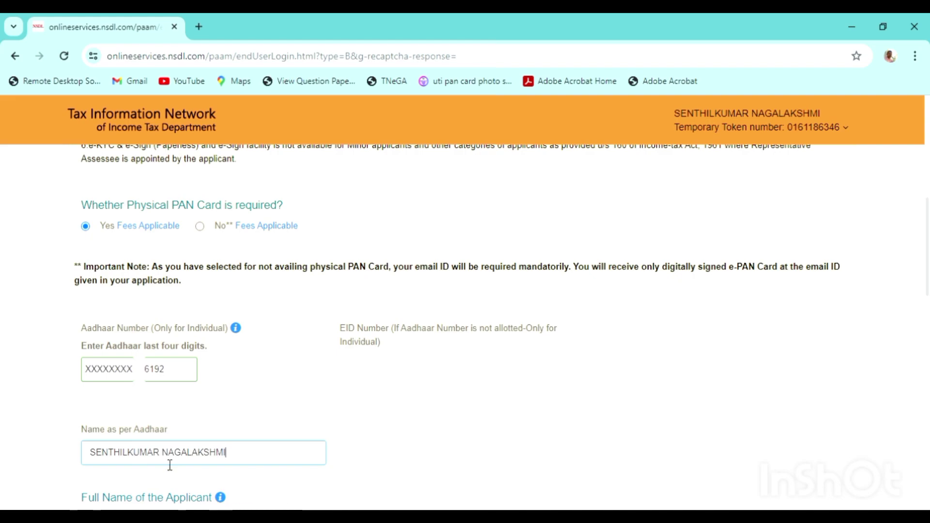
scroll(213, 460, "down", 1)
scroll(213, 460, "down", 4)
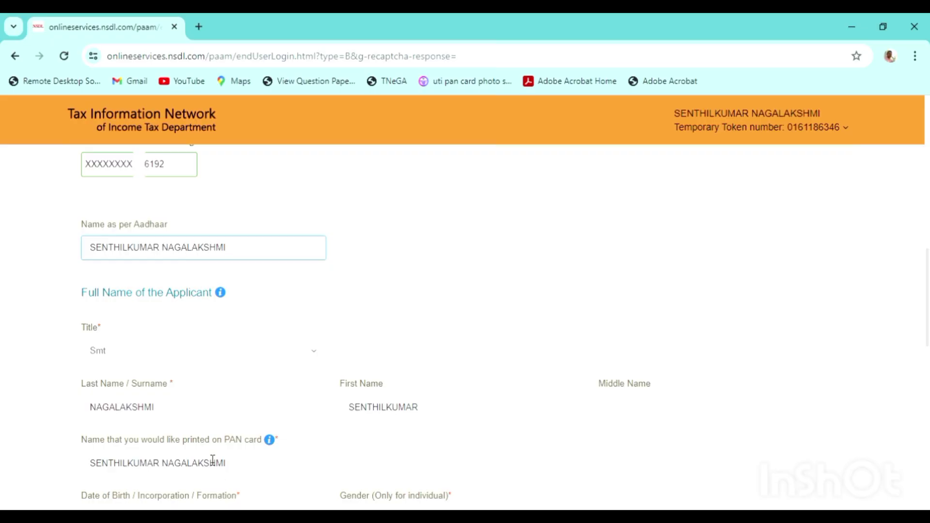
Clear the applicant's first name and surname fields, dismissing the invalid-name warning.
scroll(212, 460, "down", 1)
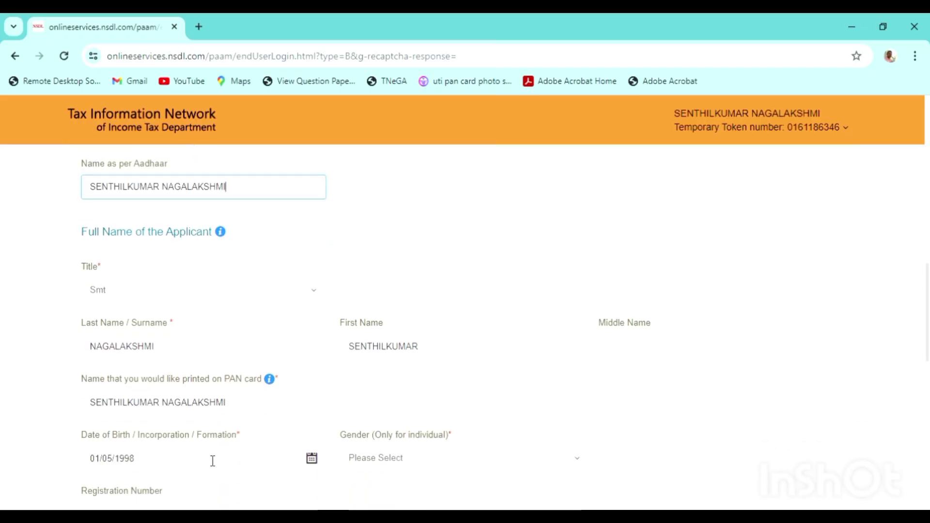
left_click(436, 351)
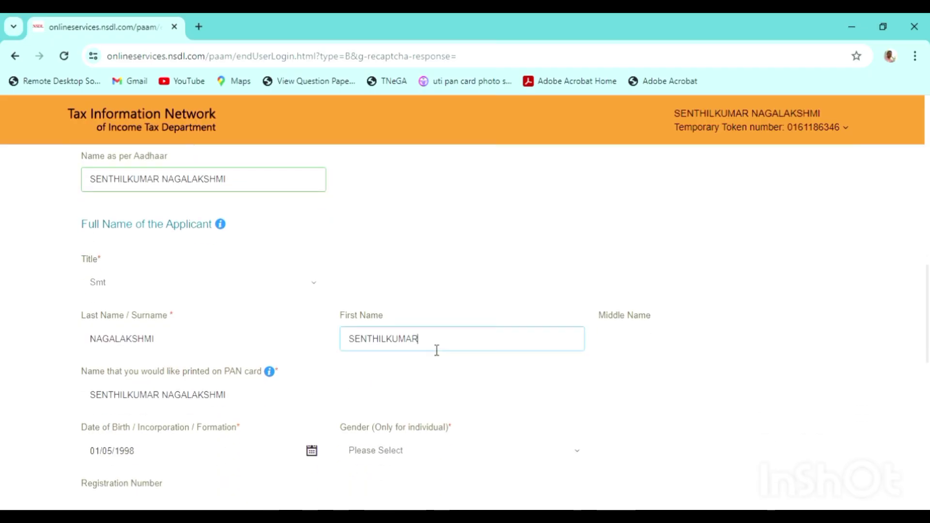
key("BackSpace")
key("BackSpace")
key("BackSpace")
key("BackSpace")
key("BackSpace")
key("BackSpace")
key("BackSpace")
key("BackSpace")
key("BackSpace")
key("BackSpace")
key("BackSpace")
key("BackSpace")
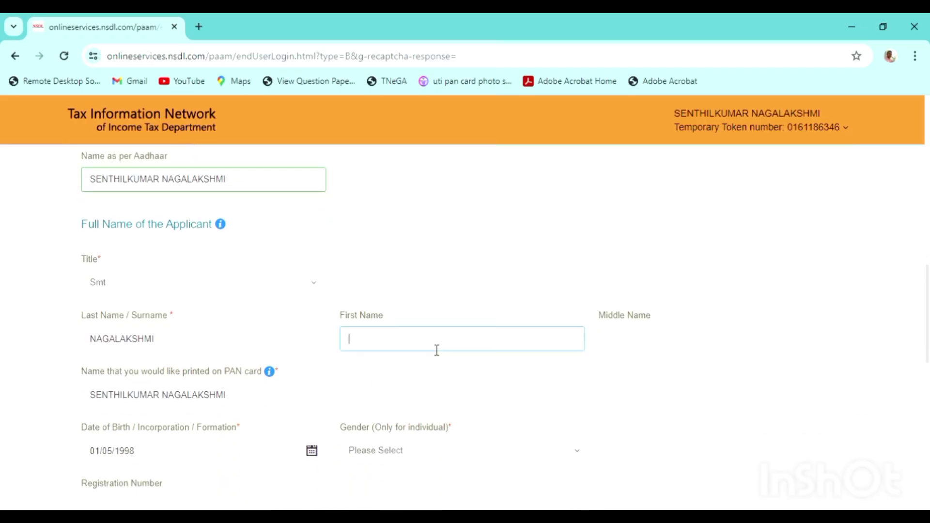
left_click(164, 347)
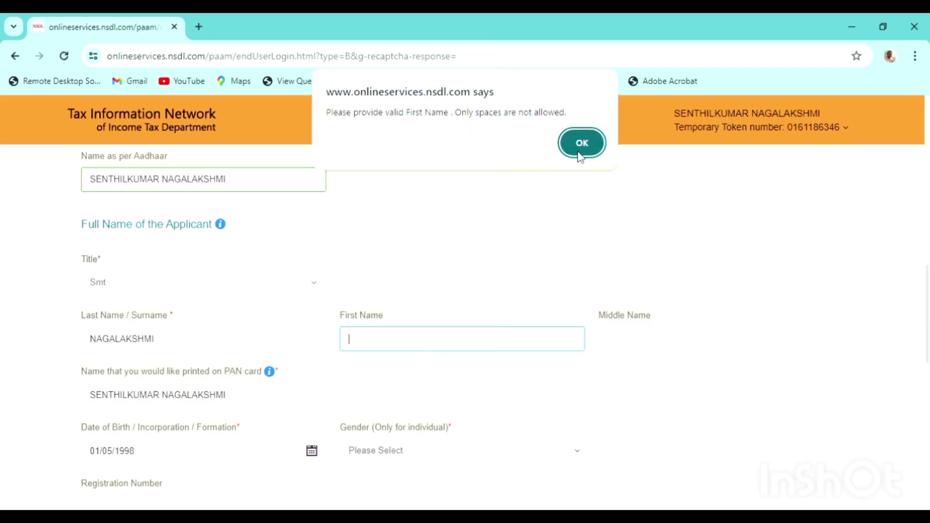
left_click(582, 150)
left_click(162, 342)
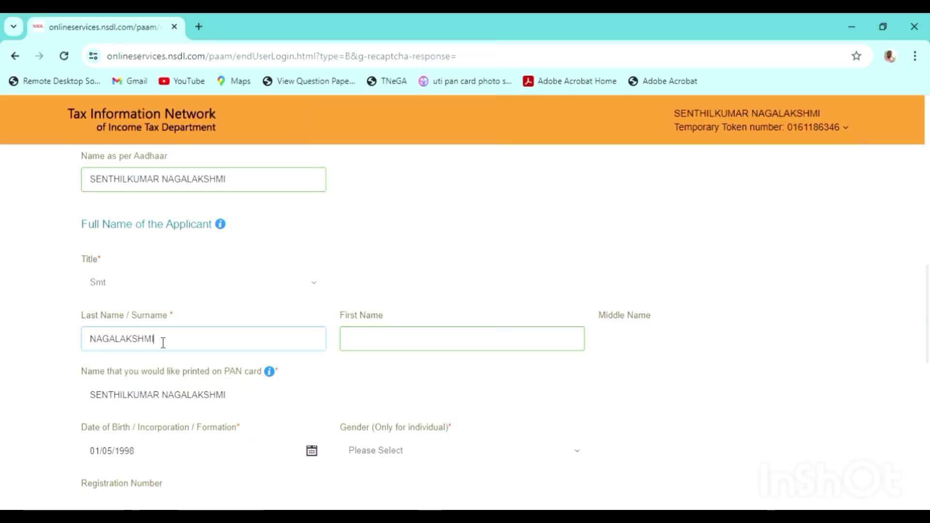
key("BackSpace")
key("BackSpace")
key("BackSpace")
key("BackSpace")
key("BackSpace")
key("BackSpace")
key("BackSpace")
key("BackSpace")
key("BackSpace")
key("BackSpace")
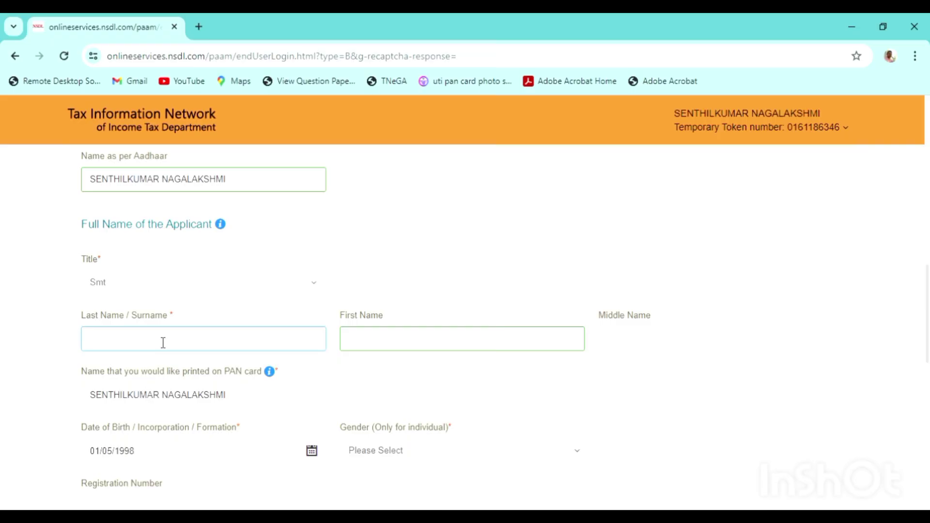
Re-enter the names swapped, with the former first name as surname and vice versa.
scroll(186, 344, "down", 1)
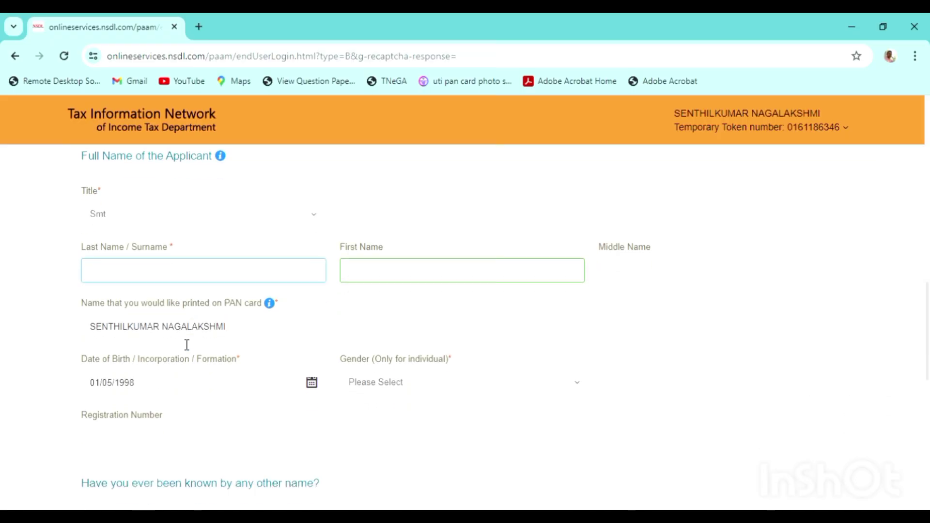
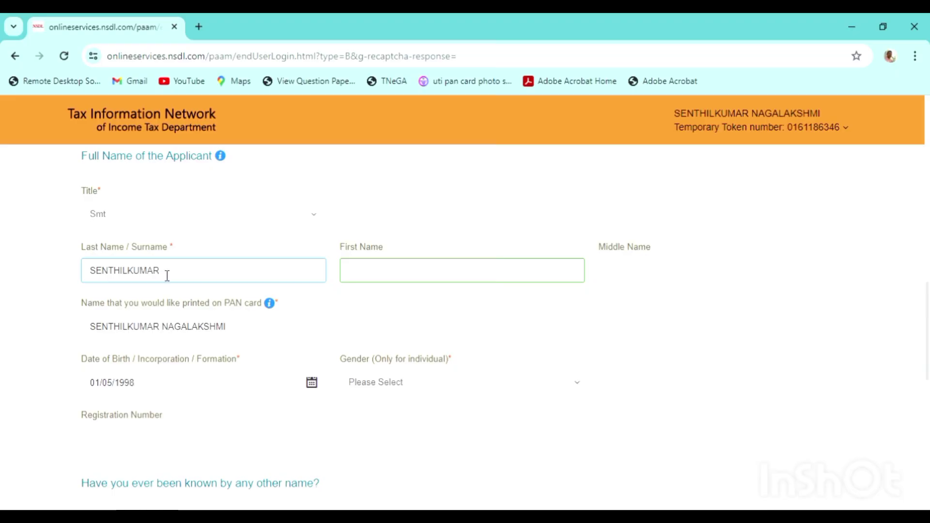
left_click(377, 273)
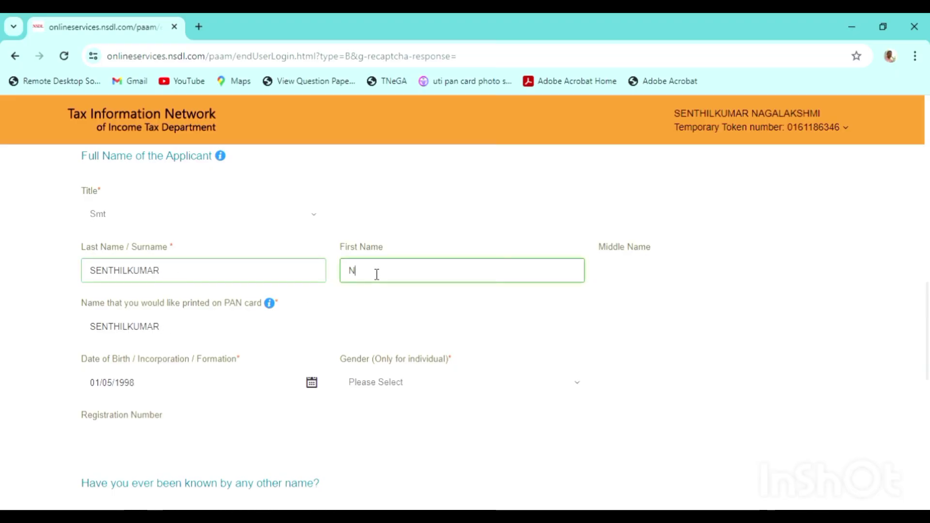
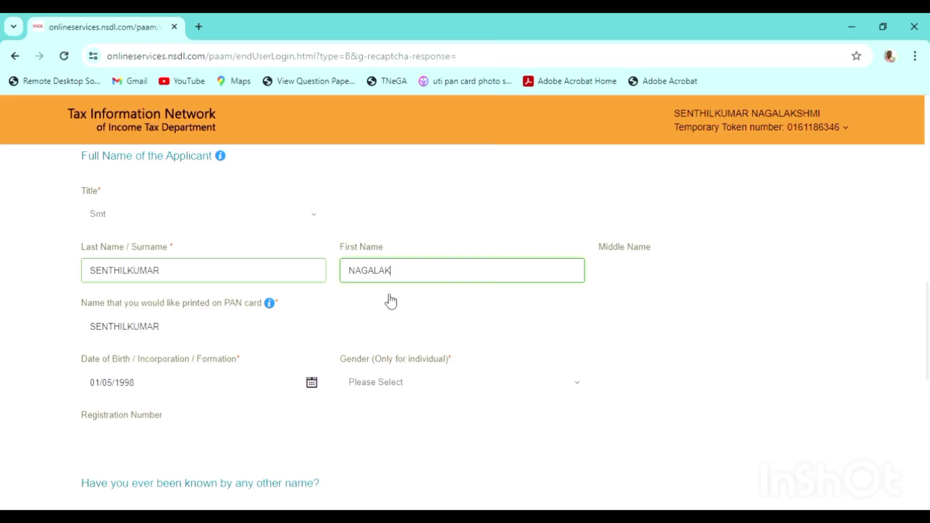
Set the applicant's gender to Female.
scroll(391, 301, "down", 3)
left_click(409, 254)
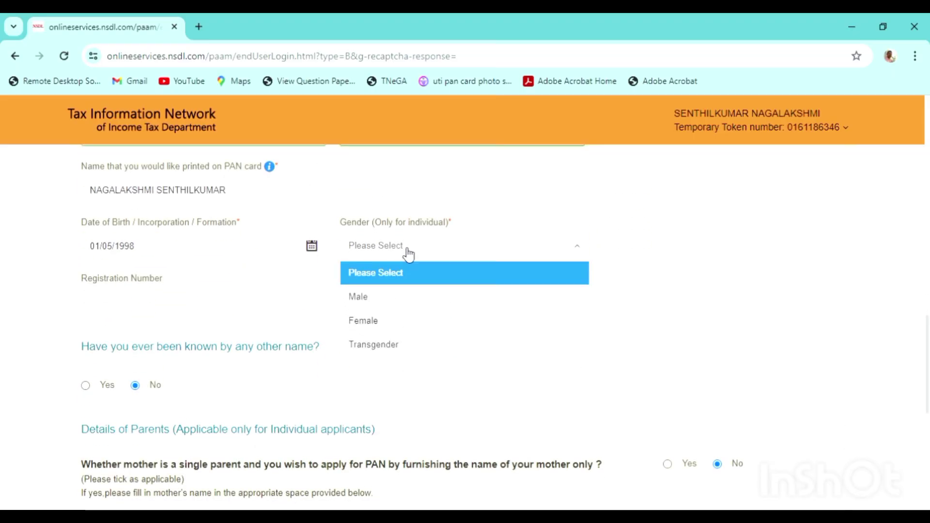
left_click(393, 321)
scroll(394, 328, "down", 4)
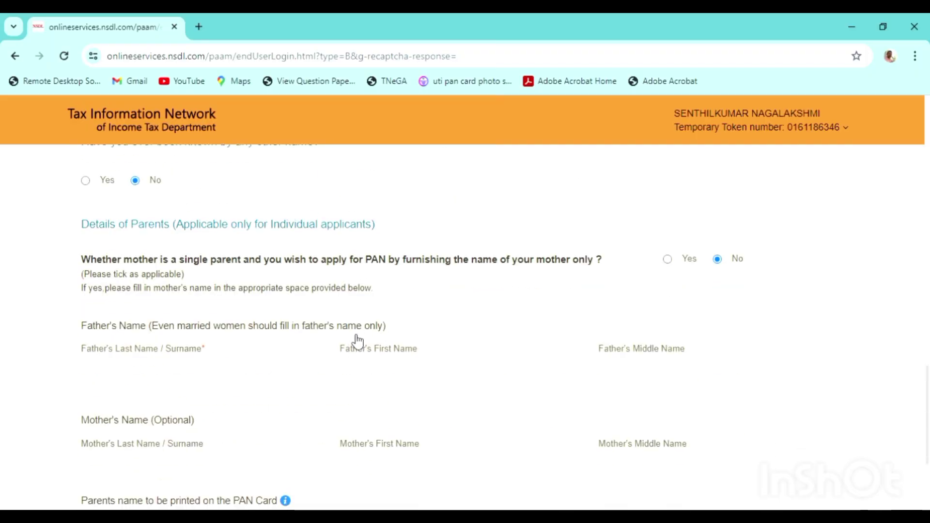
scroll(355, 342, "down", 3)
Enter the father's and mother's first names and surnames.
left_click(402, 241)
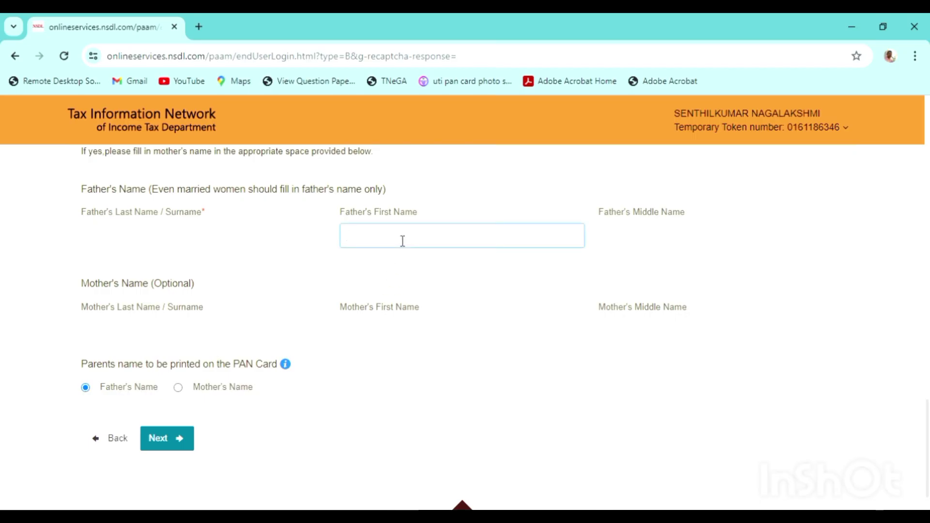
left_click(284, 242)
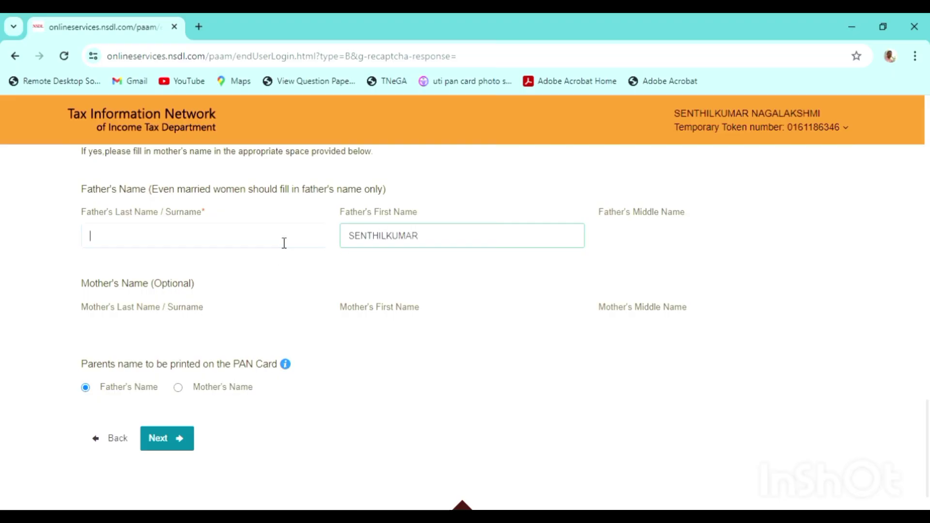
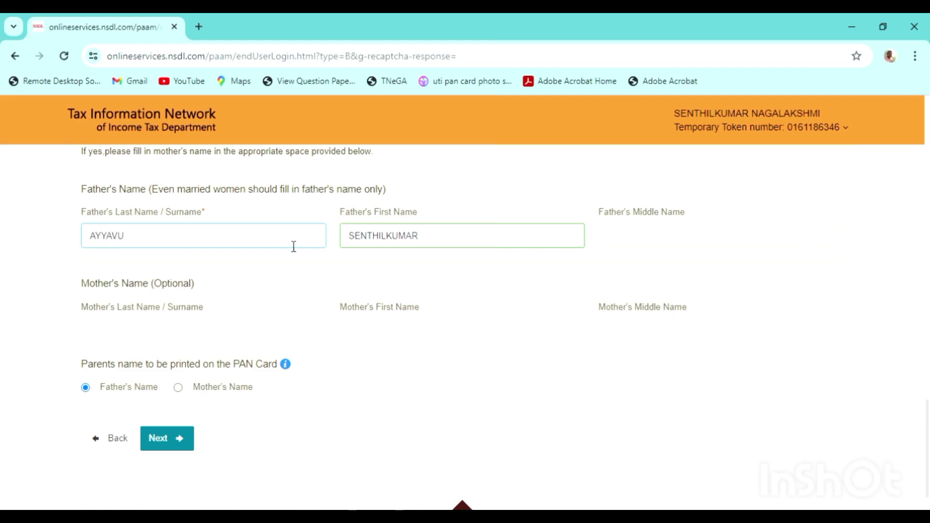
left_click(425, 334)
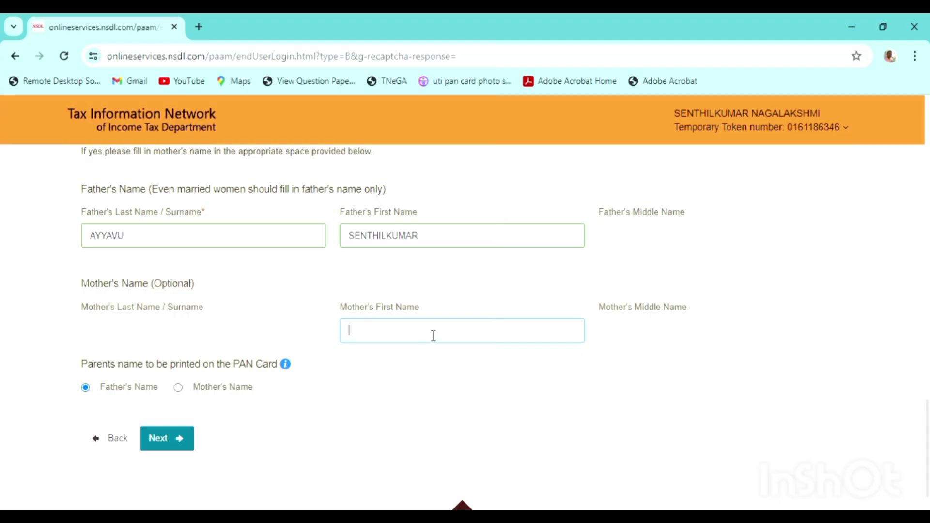
left_click(188, 340)
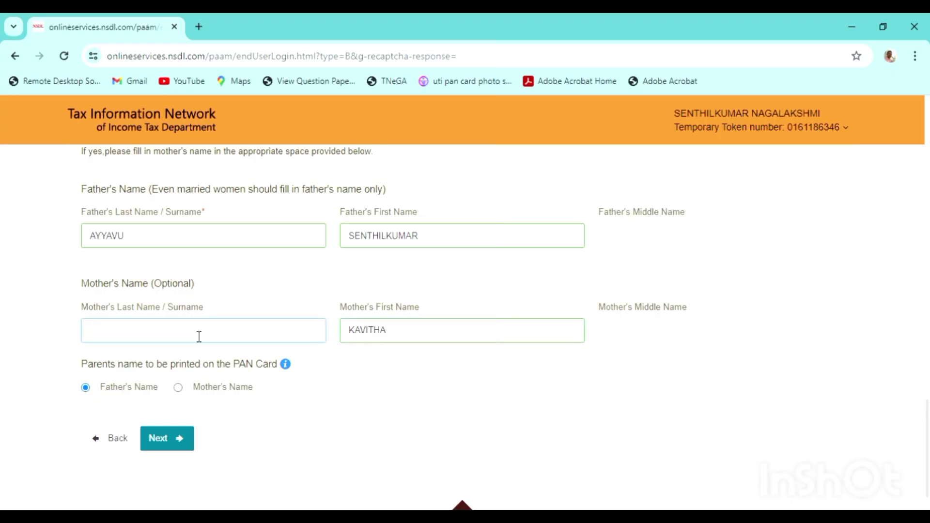
Proceed from Personal Details to the Contact & other details step.
scroll(203, 380, "down", 1)
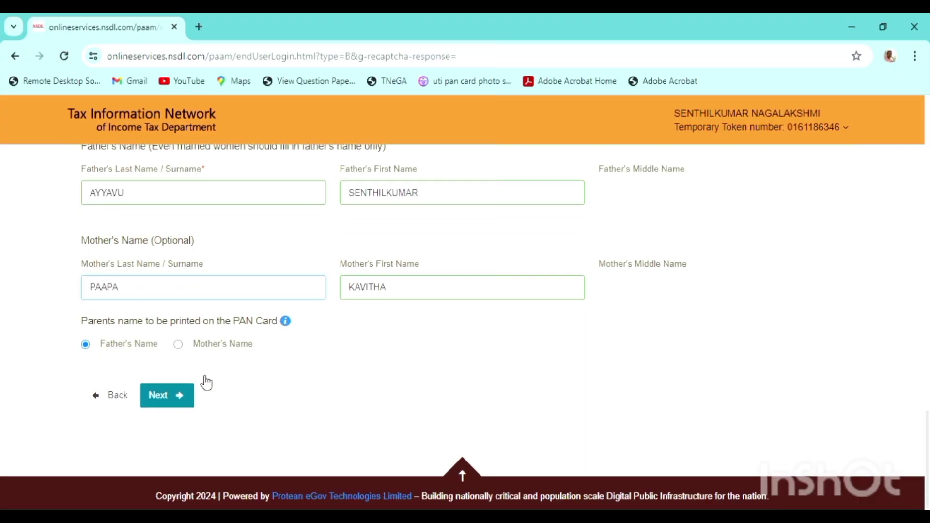
scroll(204, 381, "up", 4)
scroll(199, 409, "up", 1)
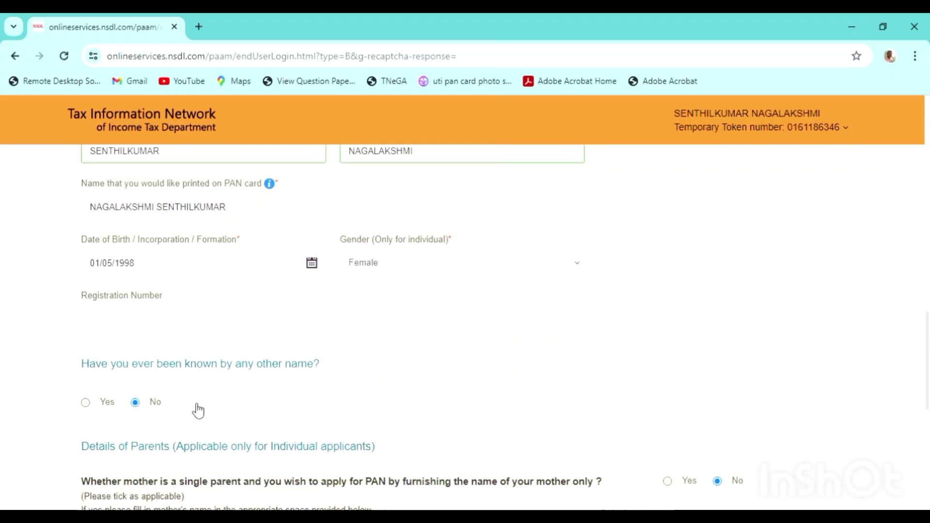
scroll(196, 416, "down", 5)
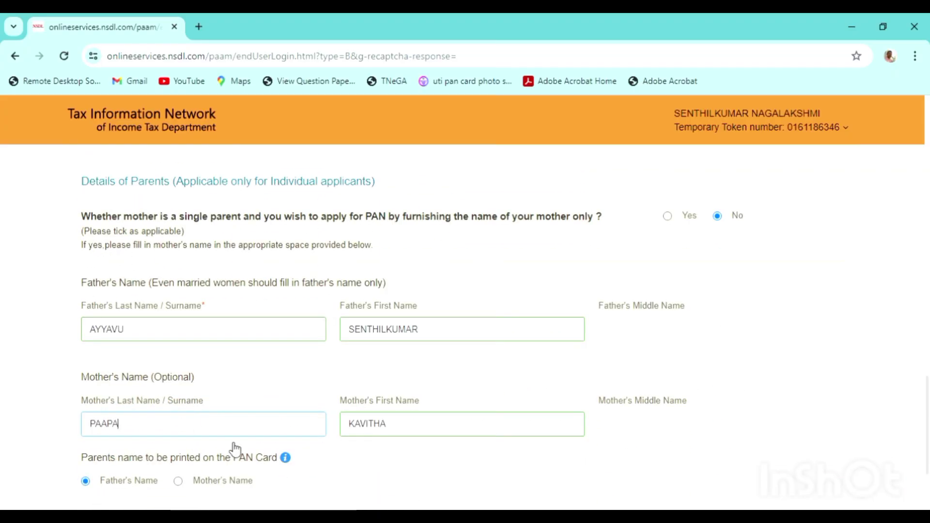
scroll(232, 446, "down", 3)
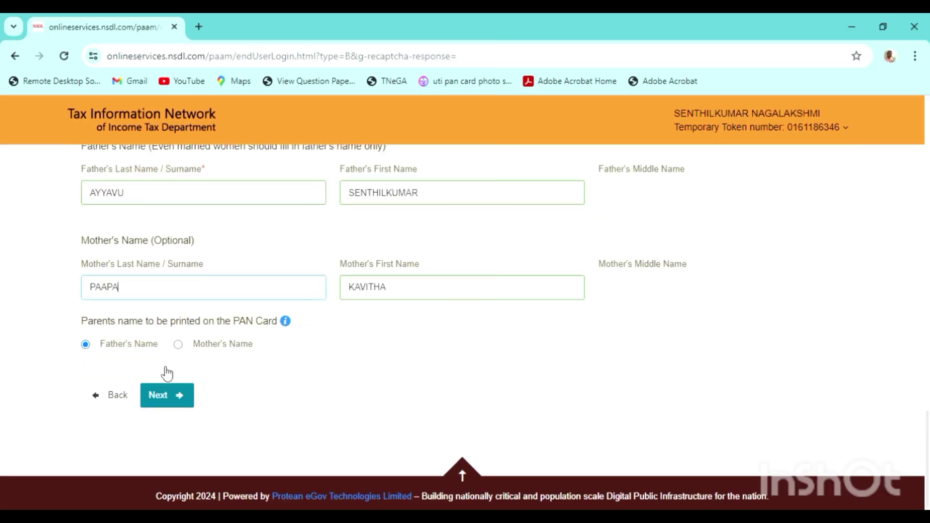
left_click(186, 404)
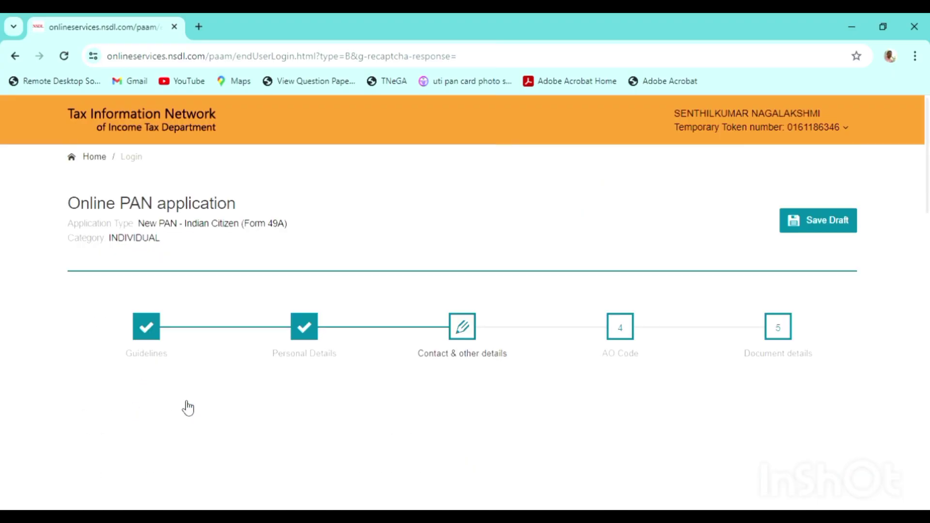
Make the residence the communication address and declare that the applicant has no income.
scroll(295, 380, "down", 4)
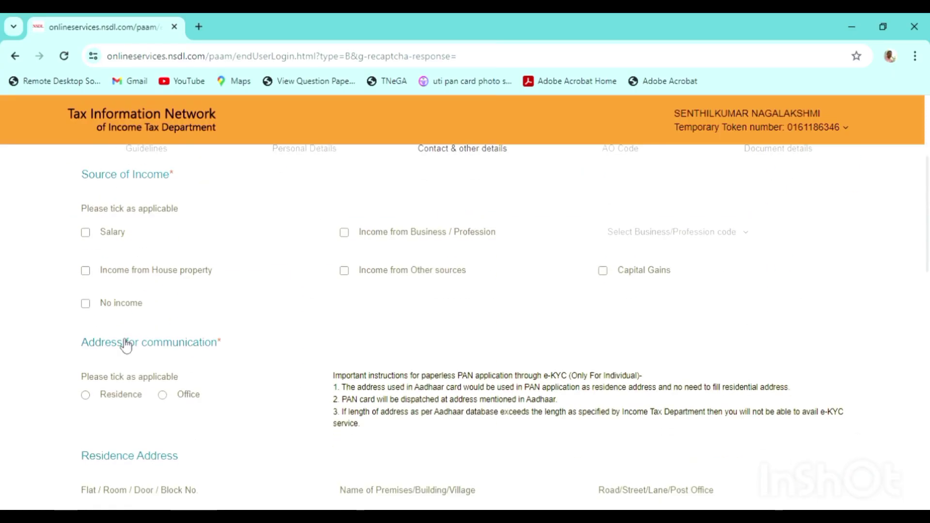
left_click(85, 395)
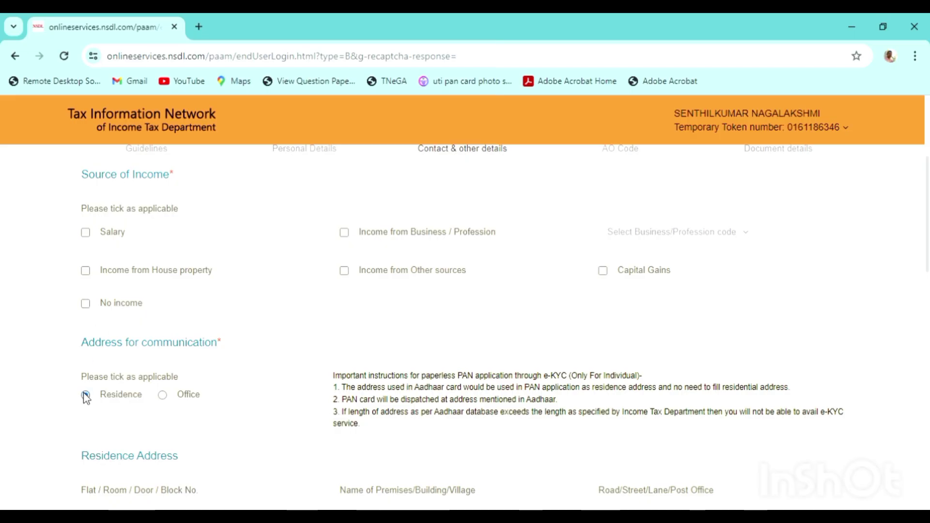
left_click(86, 304)
scroll(189, 291, "down", 5)
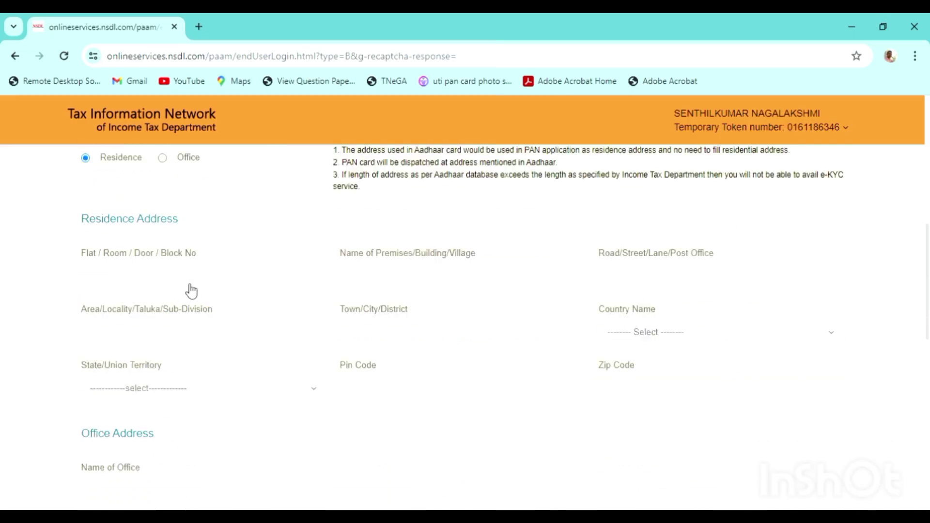
Fill in the residence flat/door, premises/village and road/street/post office address lines.
left_click(219, 252)
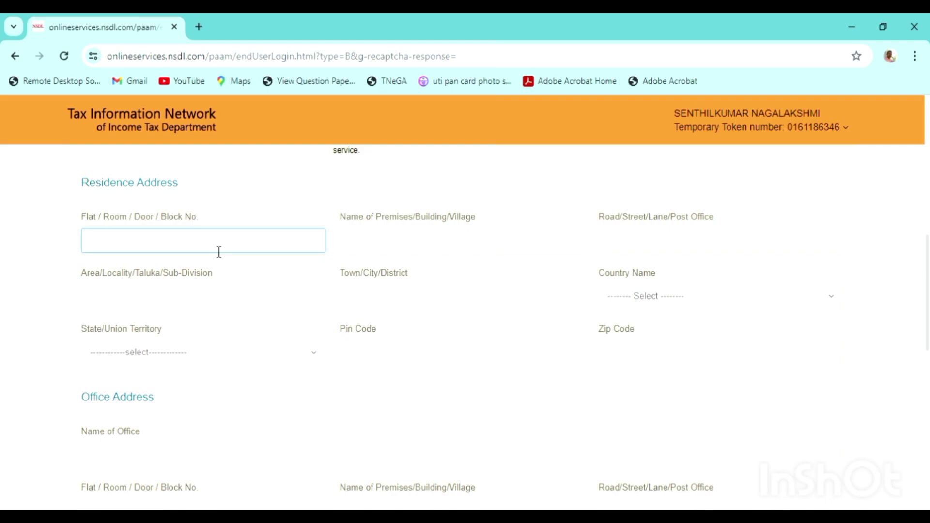
type("SOUTH STREET")
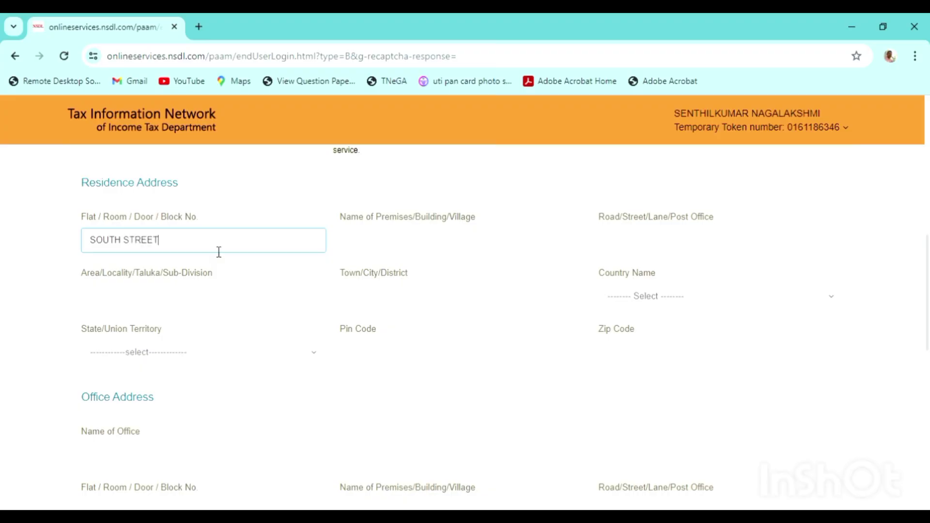
left_click(374, 246)
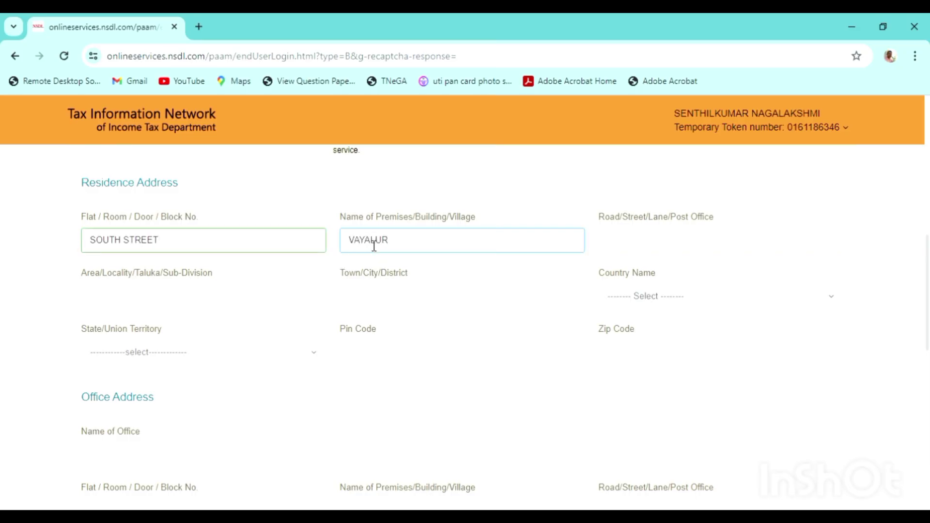
left_click(635, 250)
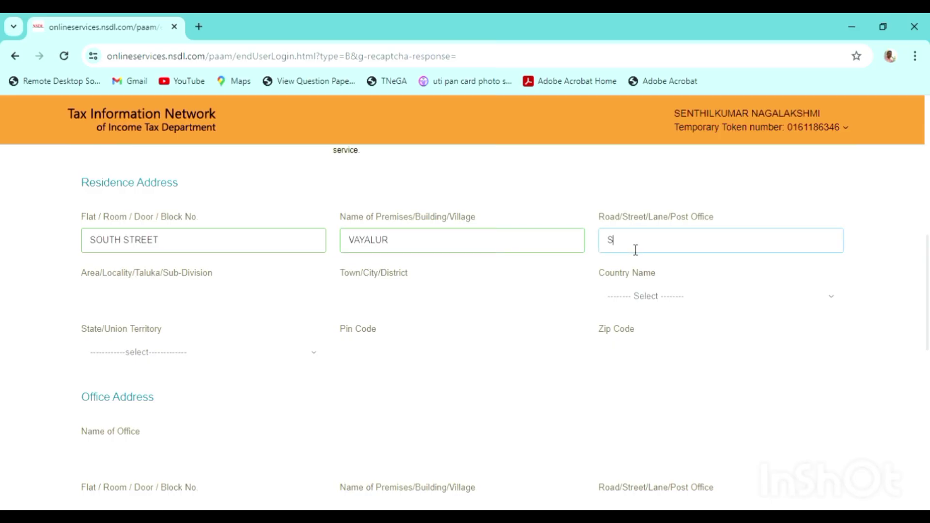
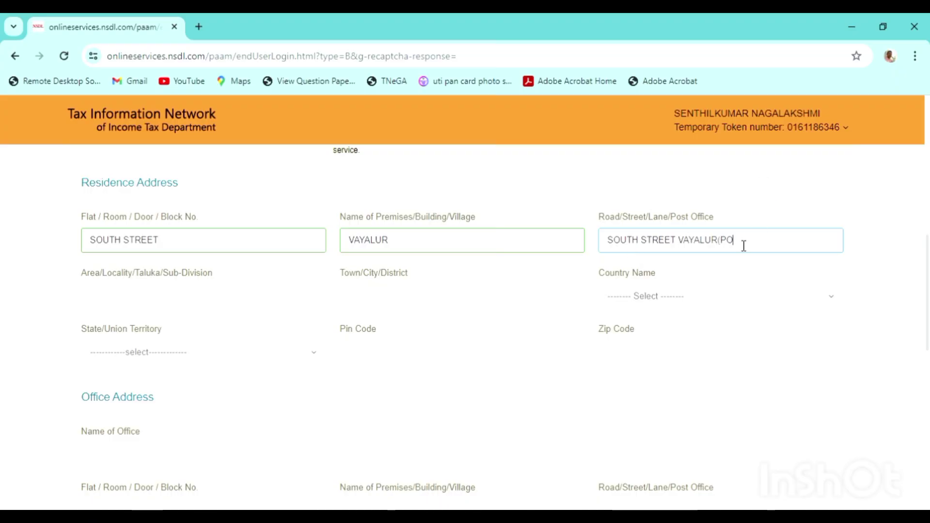
scroll(482, 317, "down", 1)
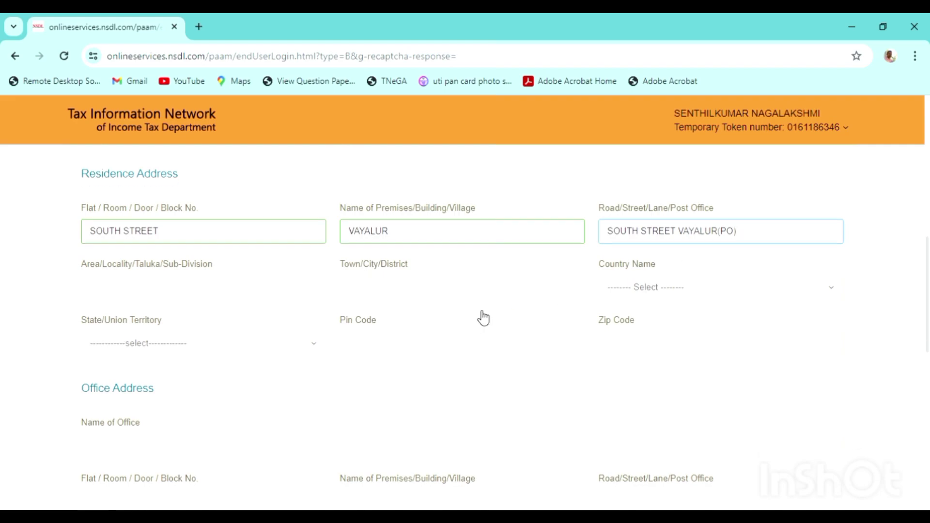
Enter the residence Town/City/District and the Area/Locality/Taluka names.
left_click(425, 232)
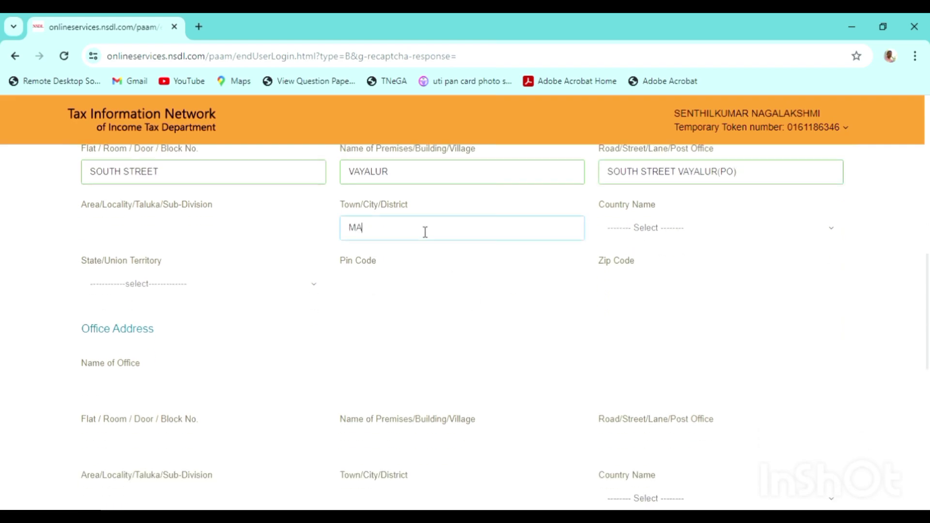
type("MADURAI")
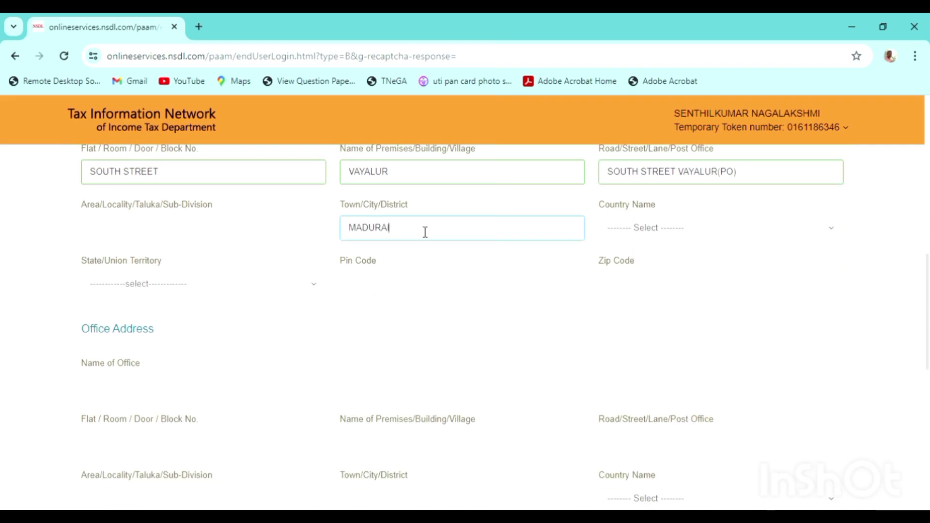
left_click(184, 233)
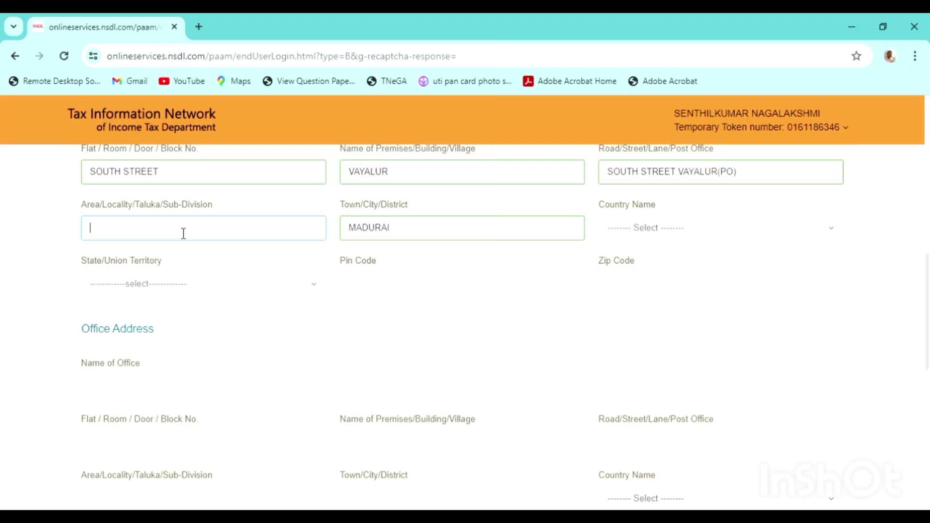
type("MADURAI NORTH TA")
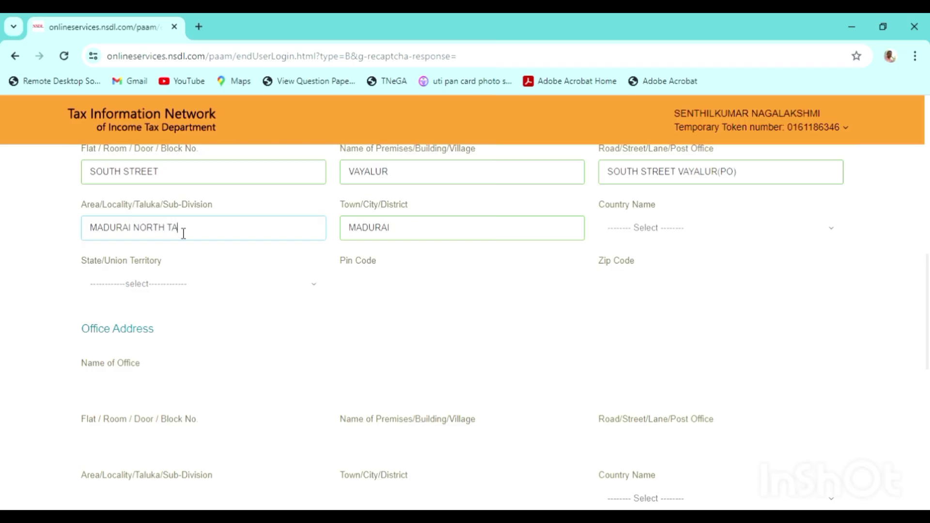
type("LUKA")
Select INDIA as the residence address country.
left_click(667, 237)
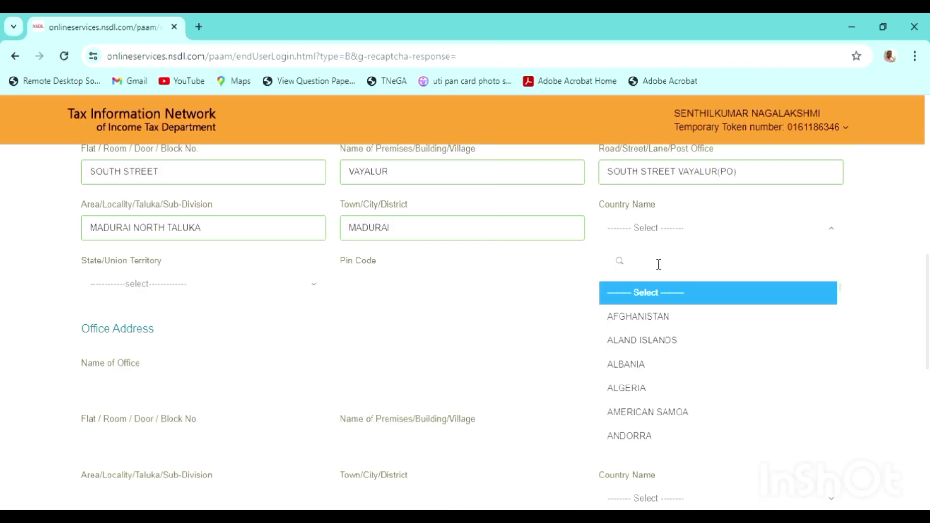
type("IN")
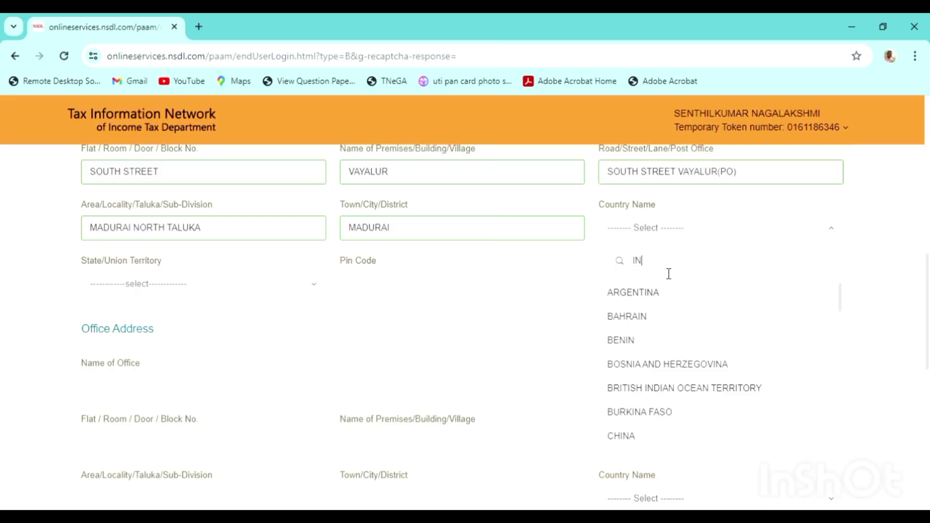
scroll(669, 274, "down", 6)
scroll(748, 128, "up", 3)
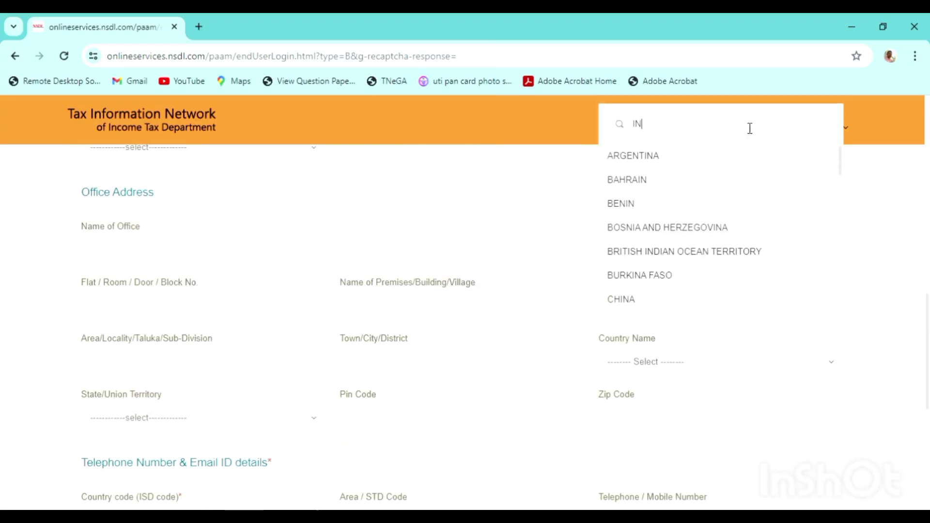
type("D")
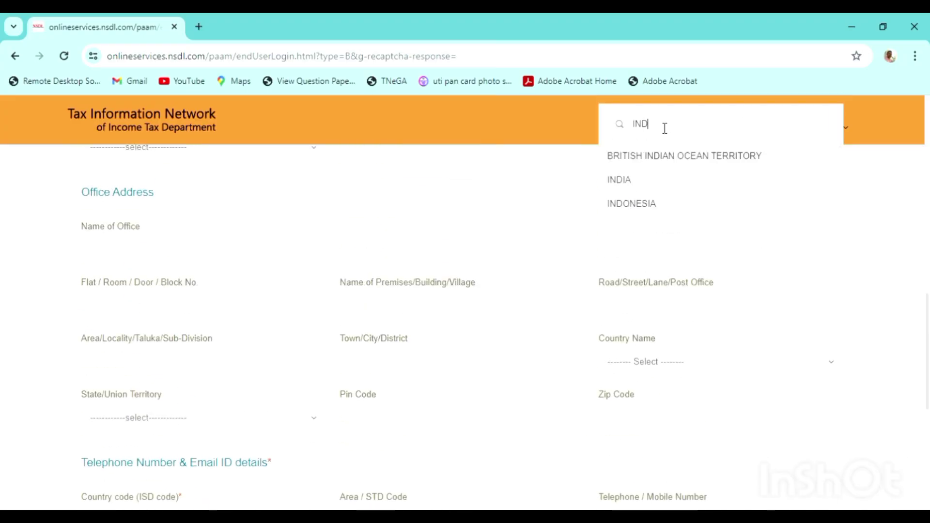
type("IA")
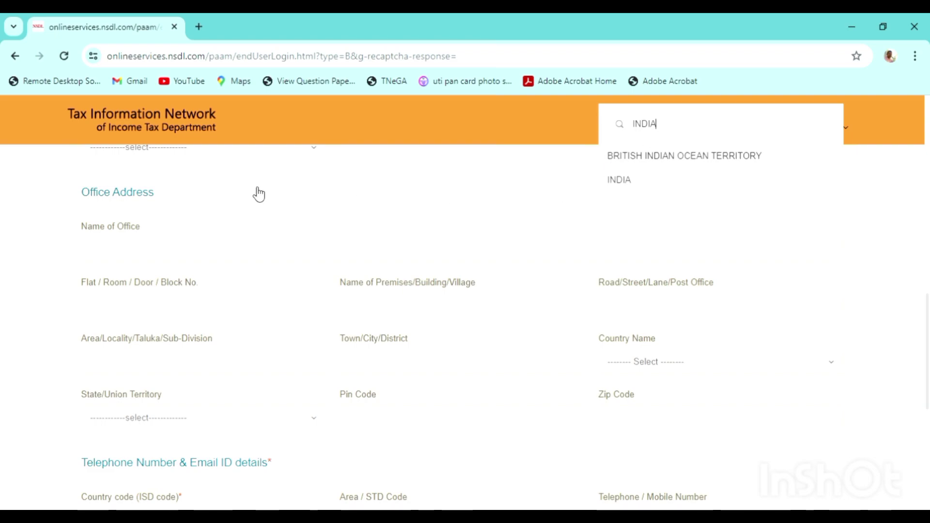
left_click(255, 157)
scroll(352, 230, "up", 3)
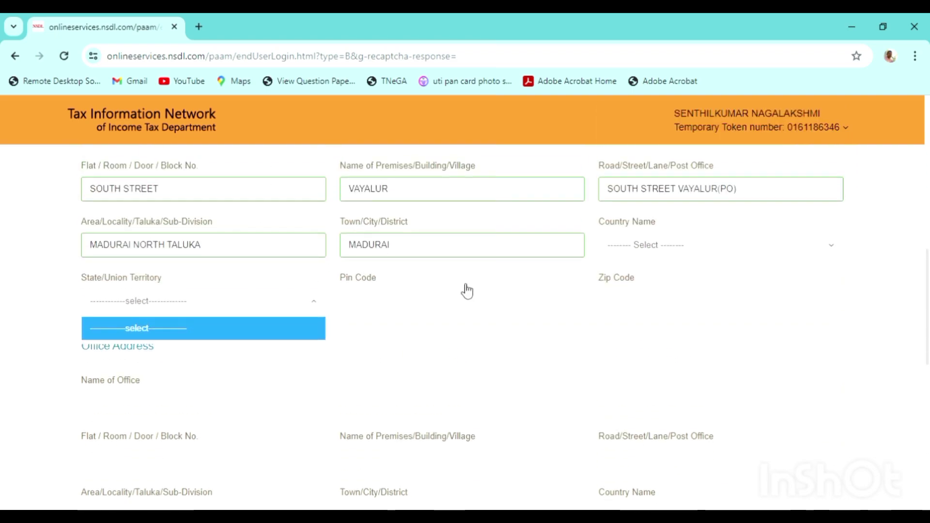
left_click(681, 248)
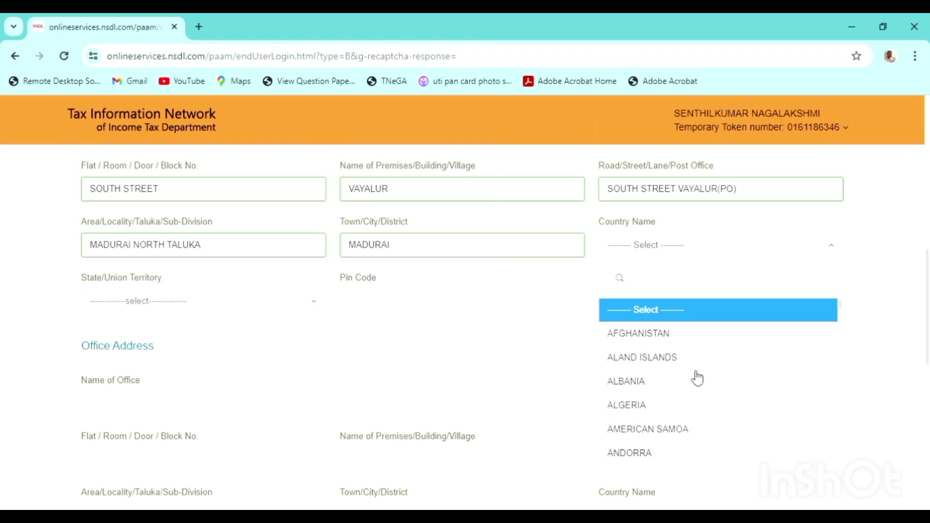
scroll(681, 400, "down", 20)
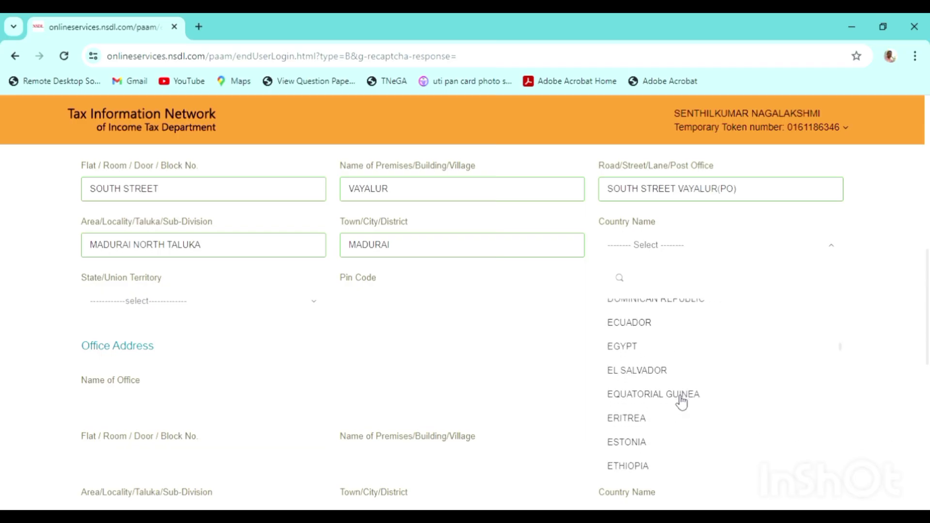
scroll(682, 401, "down", 12)
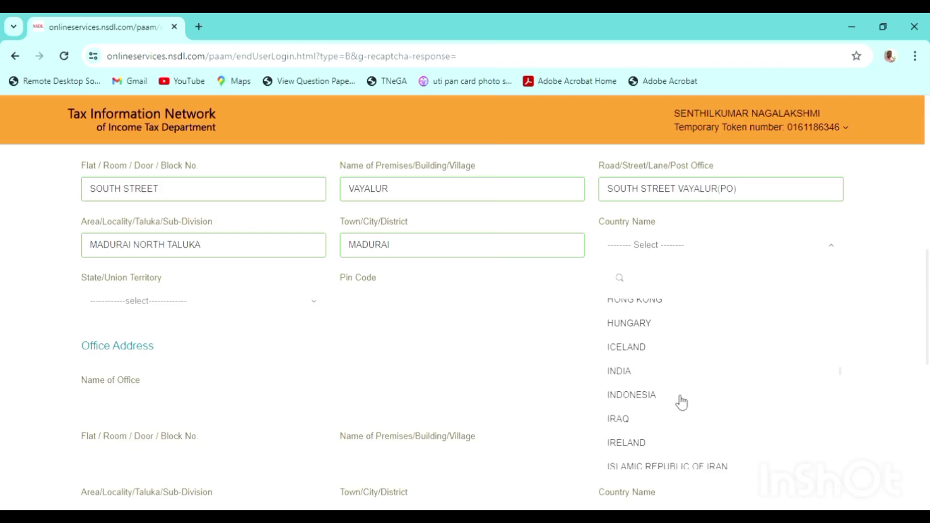
left_click(620, 373)
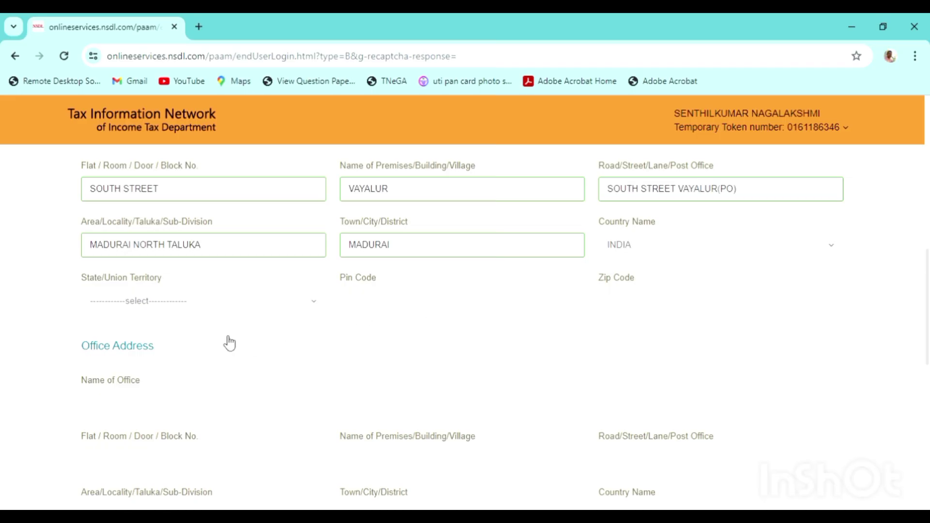
Select TAMIL NADU as the residence State/Union Territory.
left_click(214, 311)
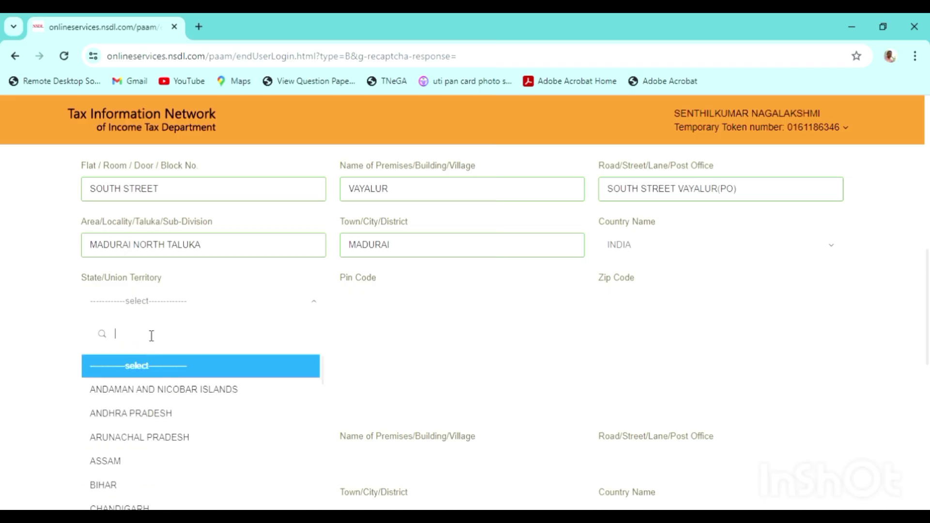
type("TA")
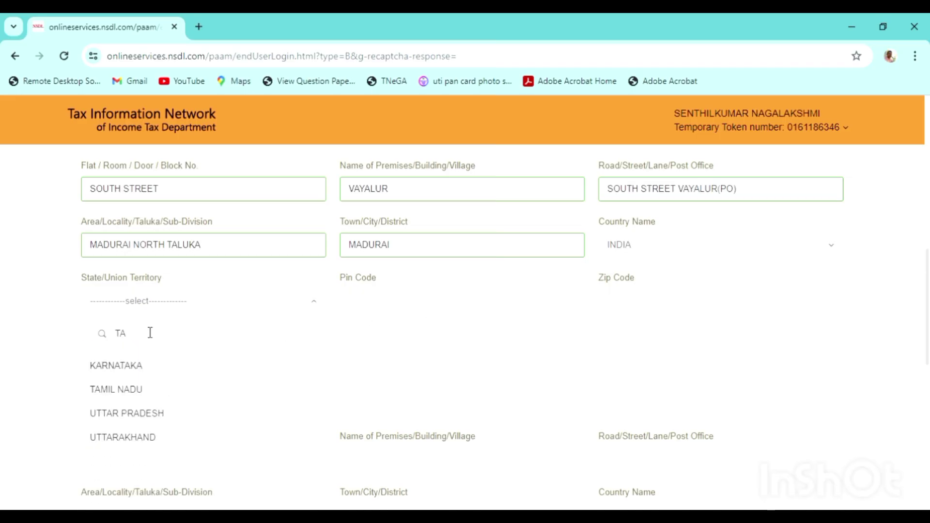
type("MI")
left_click(150, 371)
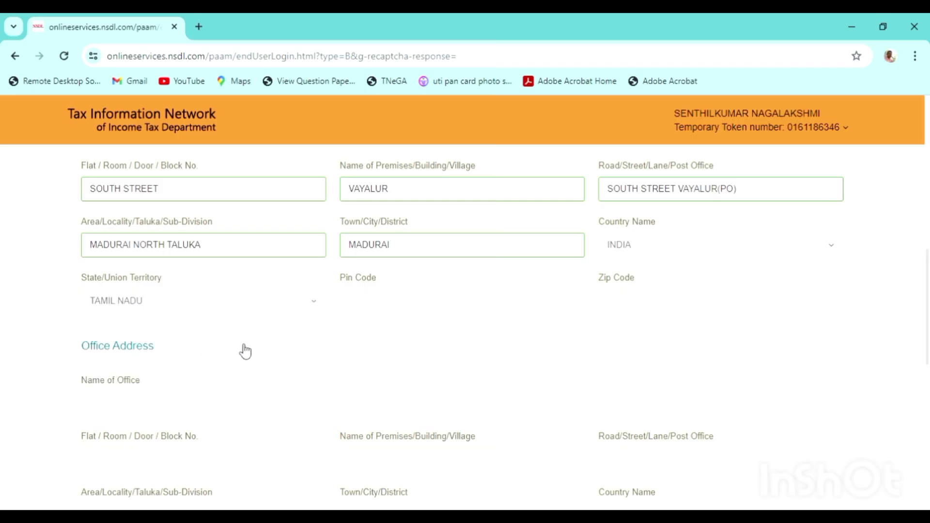
scroll(277, 347, "down", 3)
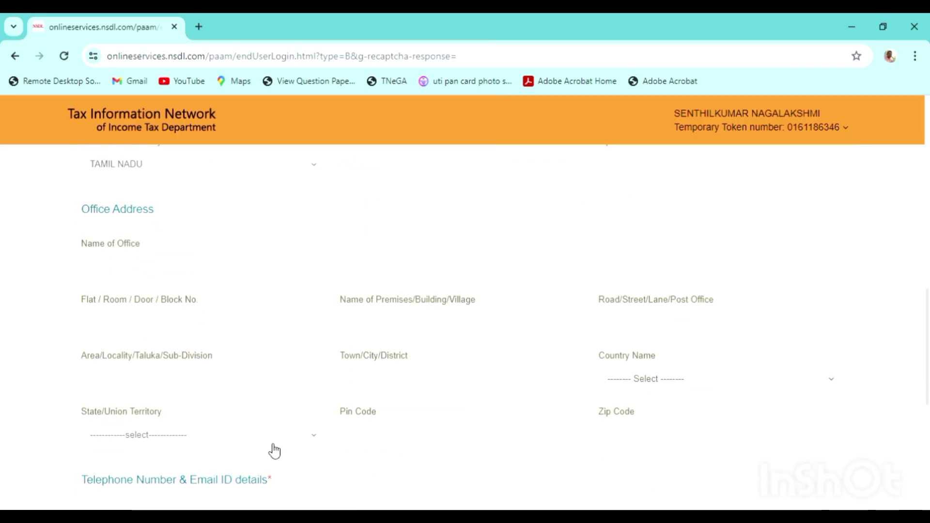
Enter the residence pin code.
left_click(260, 432)
left_click(261, 432)
scroll(297, 424, "up", 4)
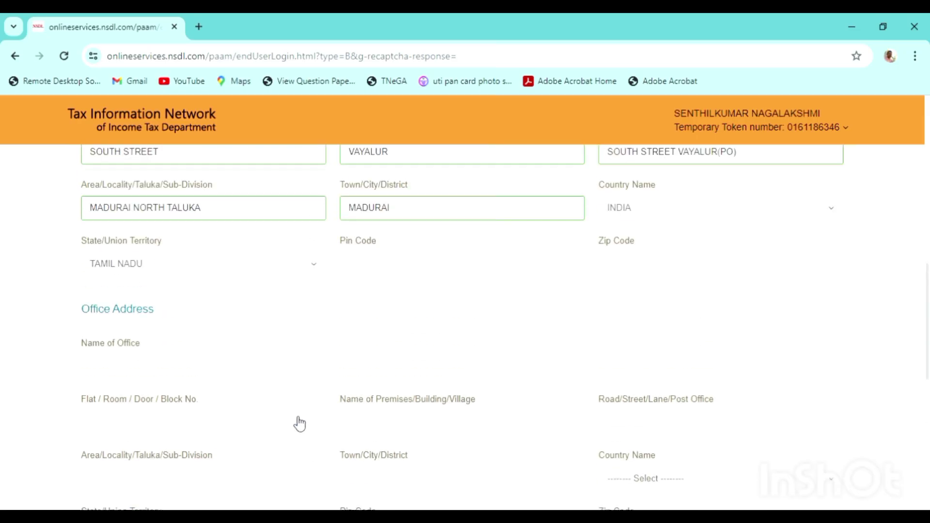
left_click(445, 374)
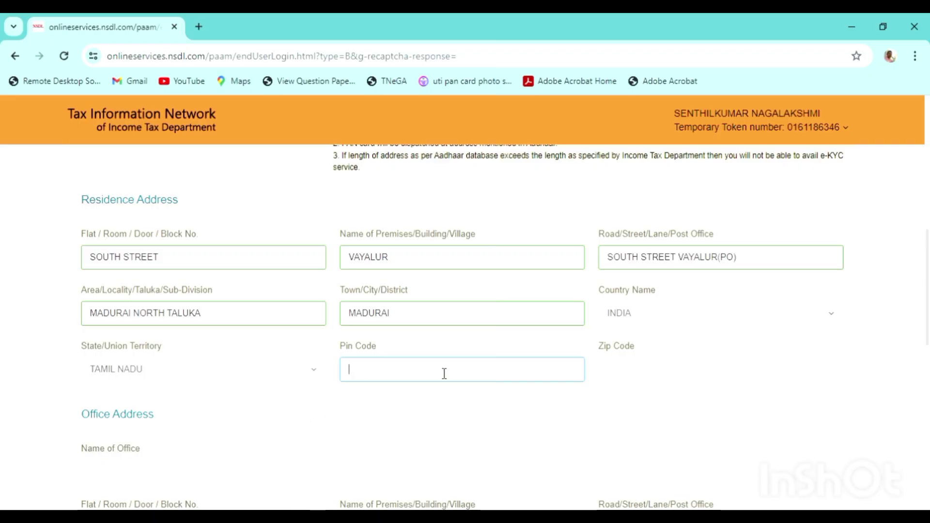
type("625402")
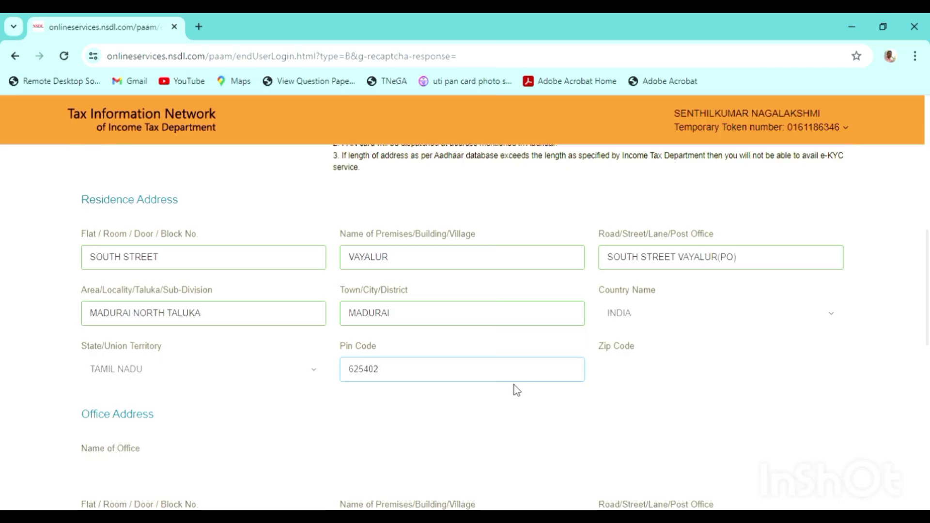
Choose INDIA (91) as the telephone country code and advance to AO Code.
scroll(287, 388, "down", 8)
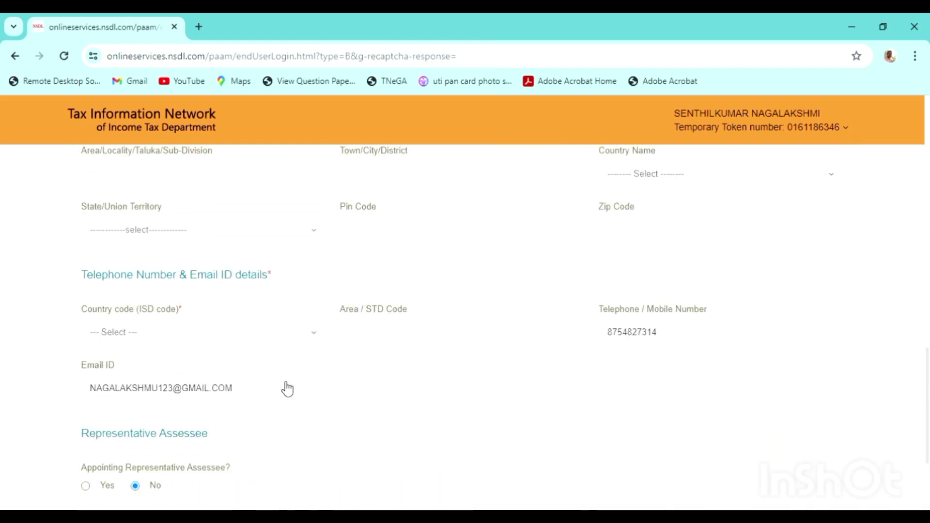
scroll(288, 387, "down", 3)
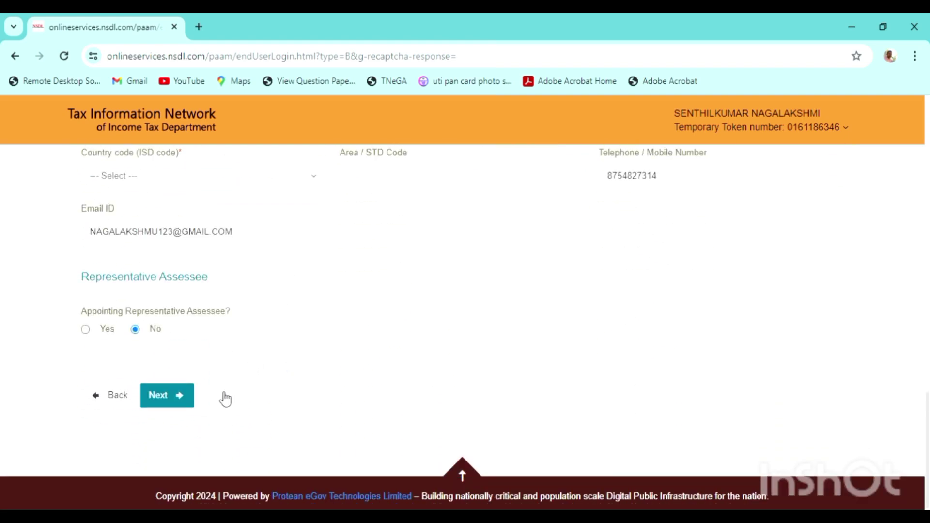
left_click(305, 188)
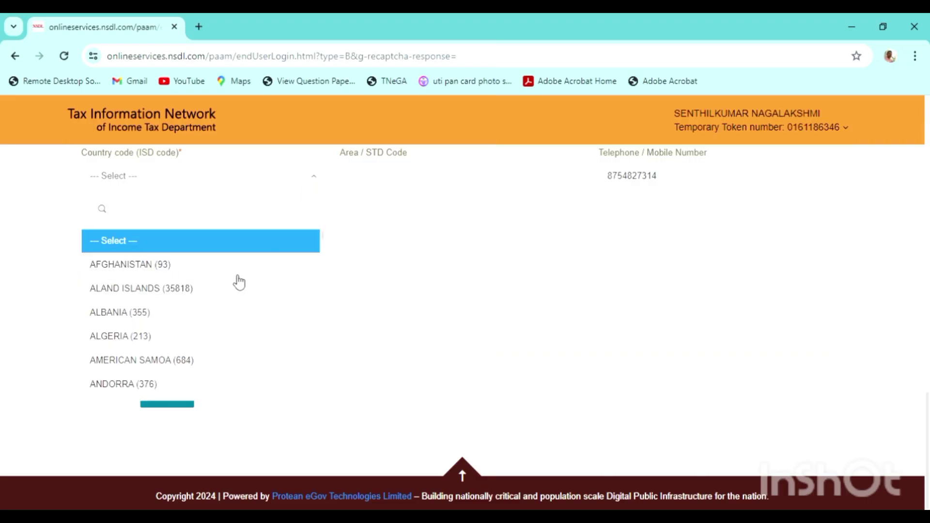
type("IN")
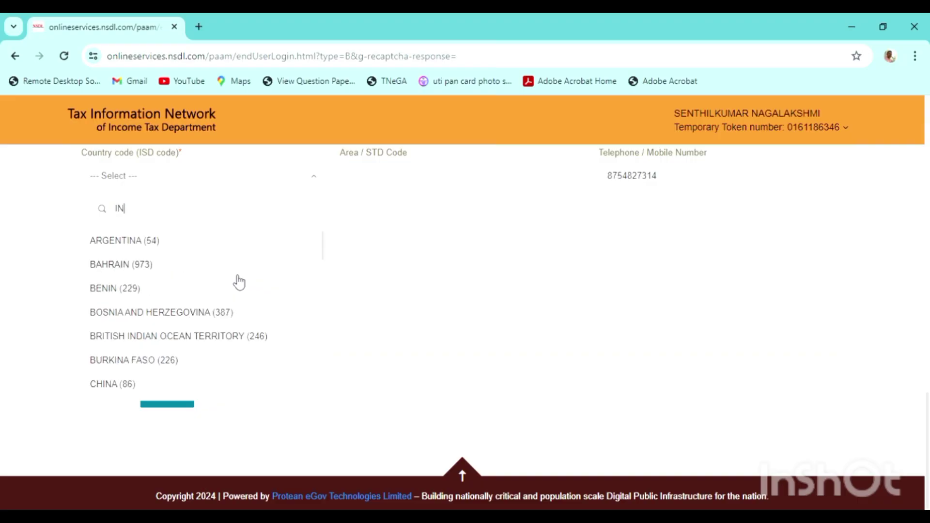
type("D")
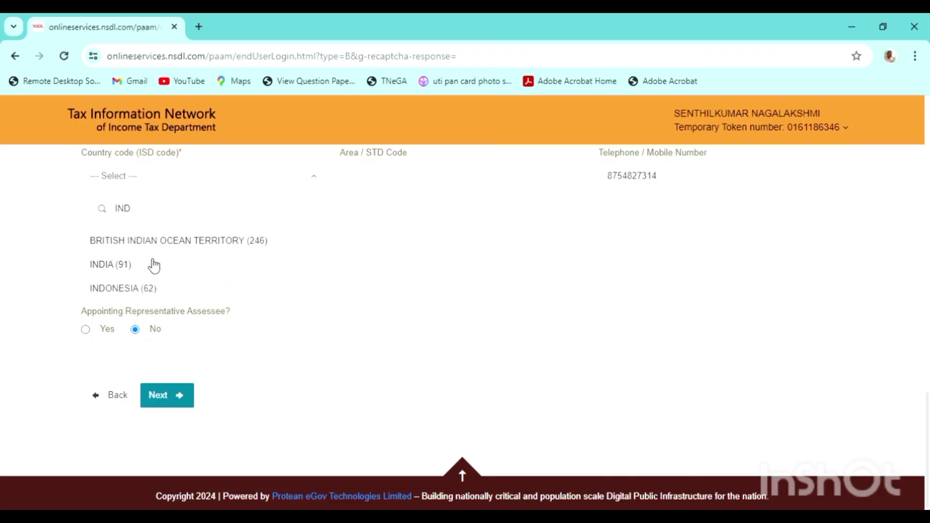
left_click(119, 267)
left_click(186, 399)
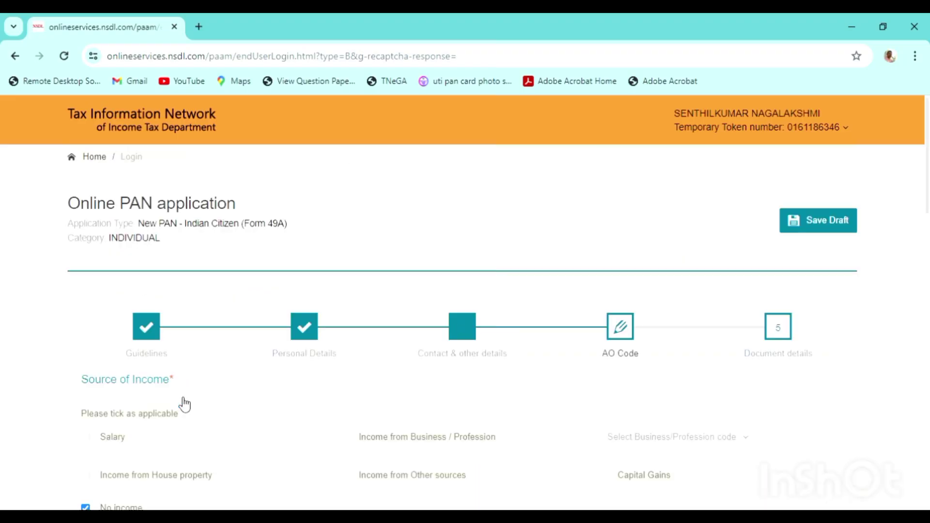
Advance to Document details and choose AADHAAR Card as proof of identity.
scroll(295, 390, "down", 10)
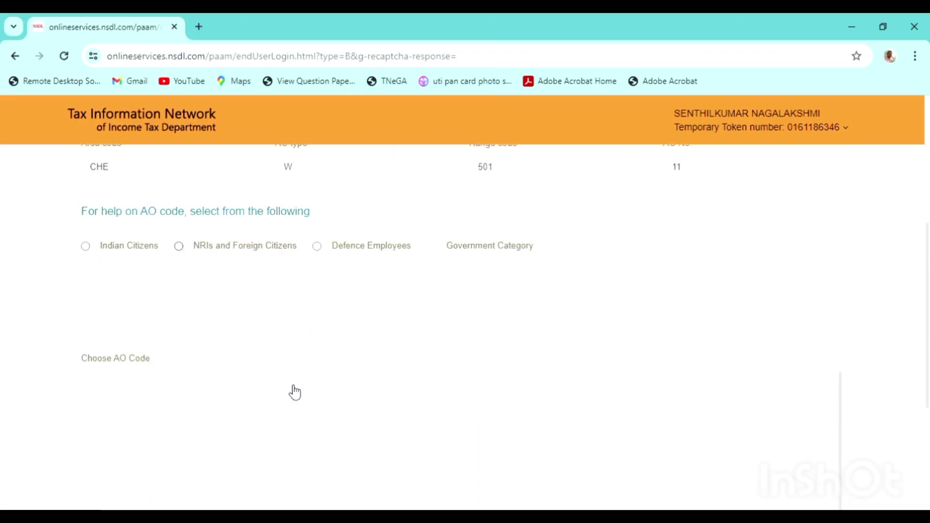
left_click(189, 402)
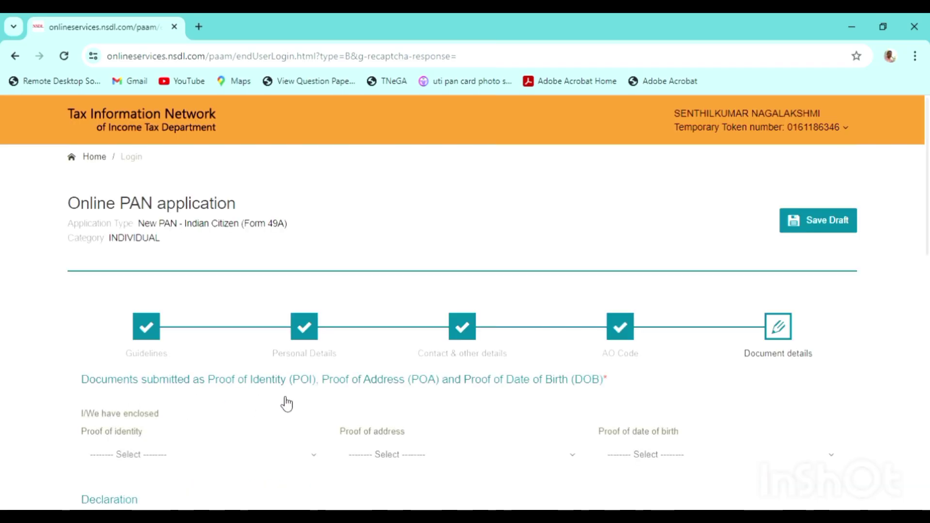
scroll(287, 402, "down", 4)
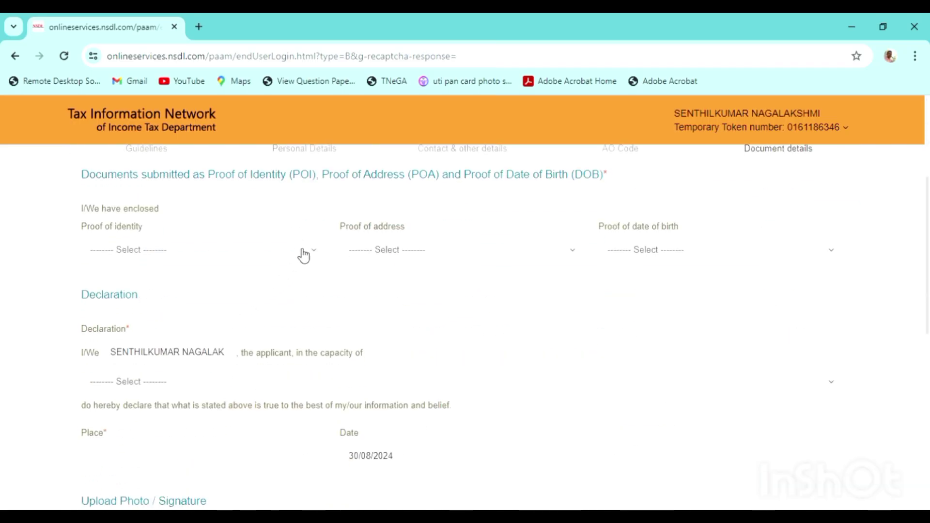
left_click(303, 251)
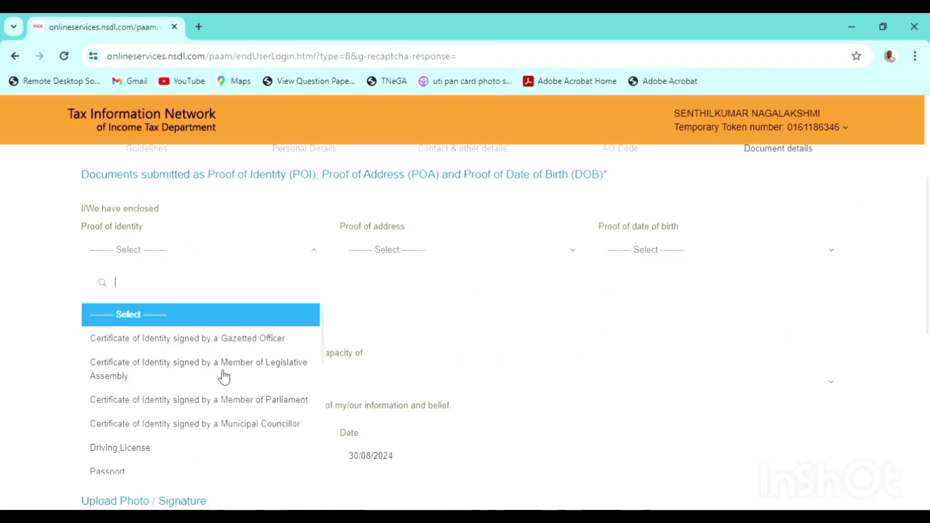
scroll(218, 381, "down", 3)
scroll(217, 382, "up", 3)
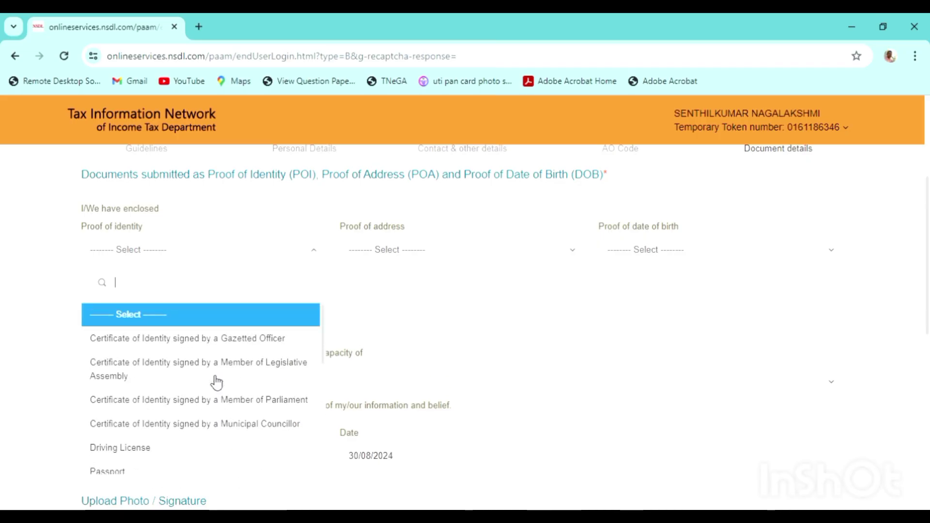
scroll(216, 382, "down", 5)
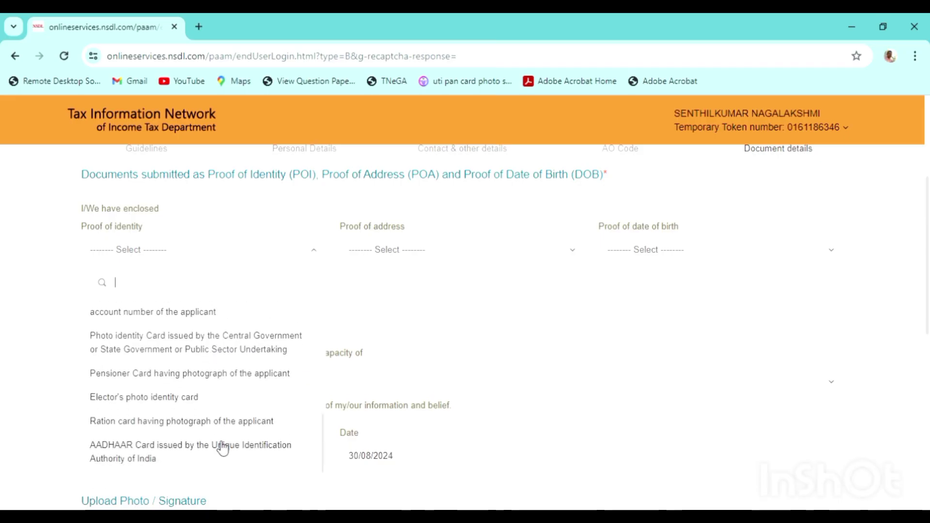
left_click(219, 445)
Set proof of address and proof of date of birth to AADHAAR Card.
left_click(444, 257)
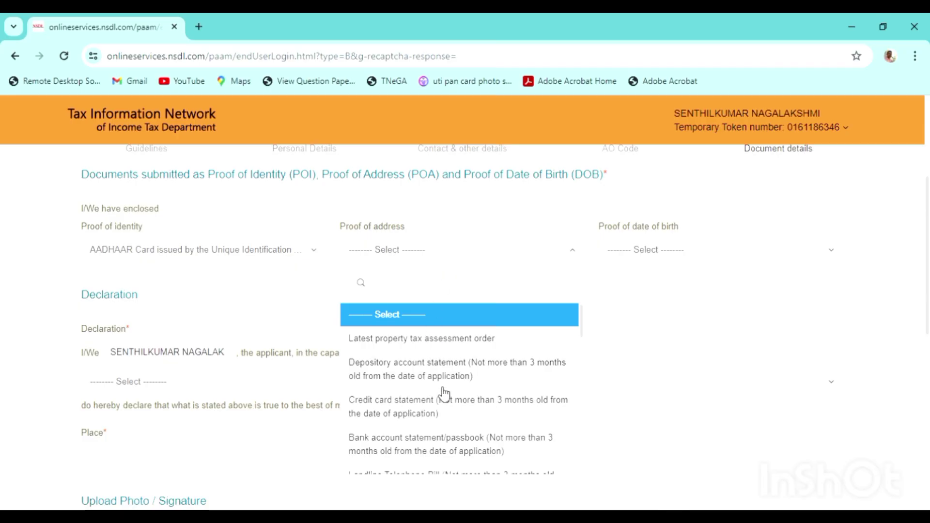
scroll(443, 393, "down", 3)
scroll(445, 394, "down", 8)
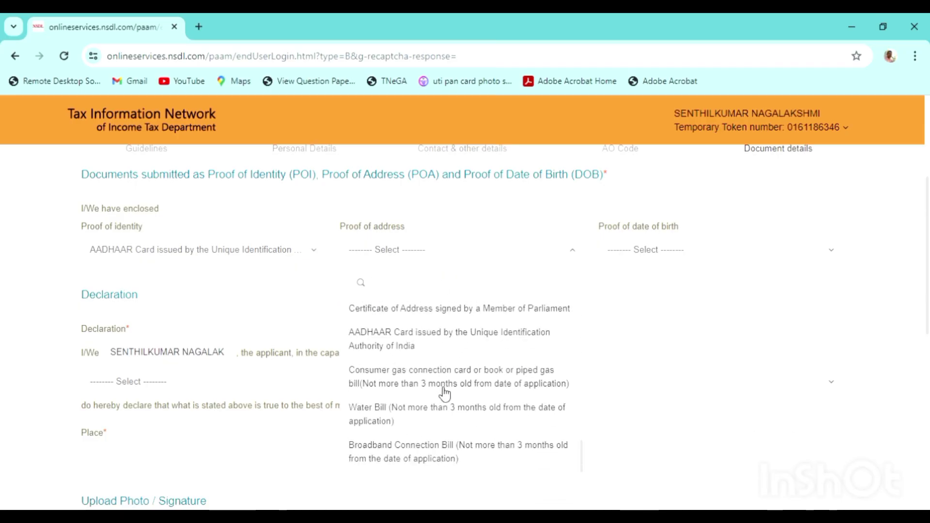
left_click(450, 339)
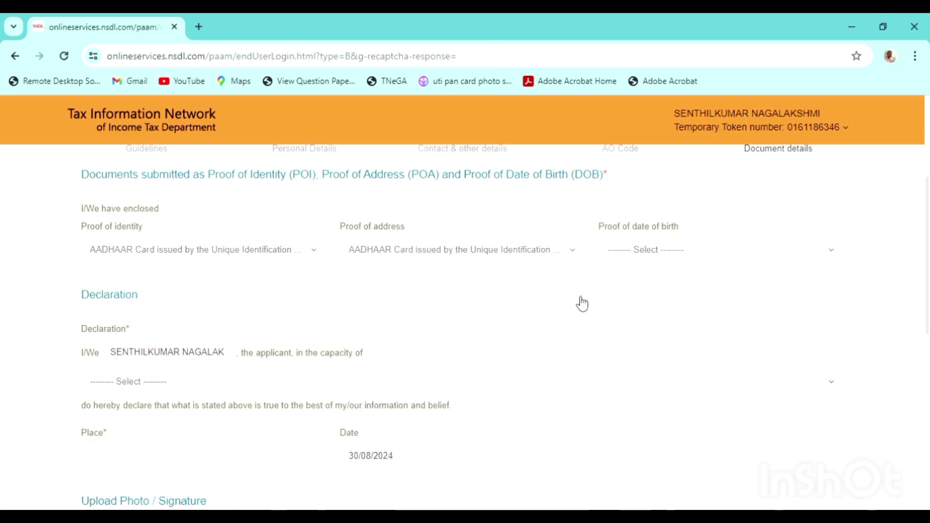
left_click(675, 261)
scroll(657, 373, "down", 5)
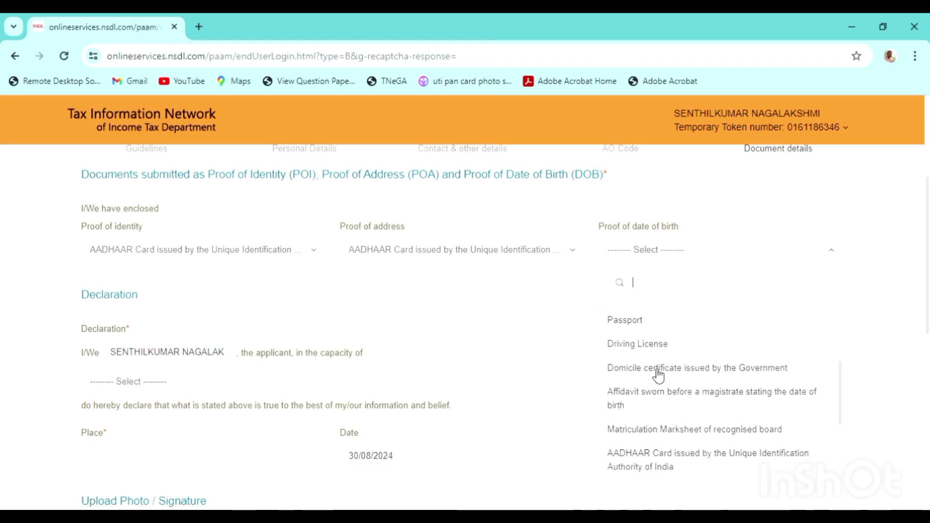
left_click(661, 394)
scroll(485, 311, "down", 3)
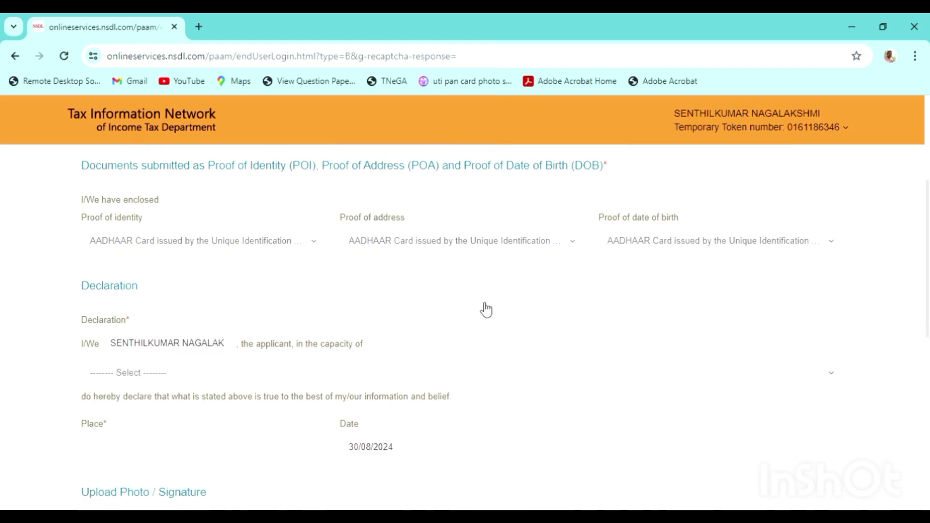
Enter VAIRAVANA as the declaration place and dismiss the save-details reminder.
left_click(260, 333)
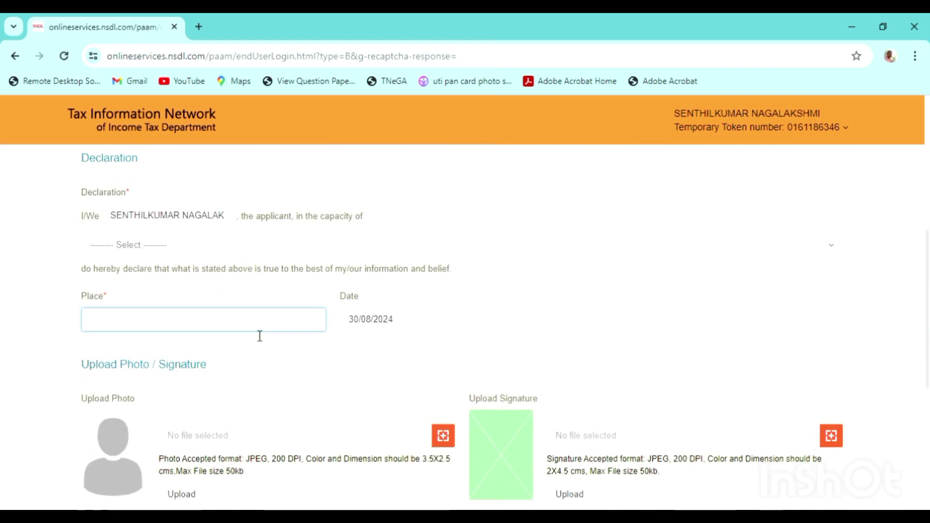
type("VAIRAV")
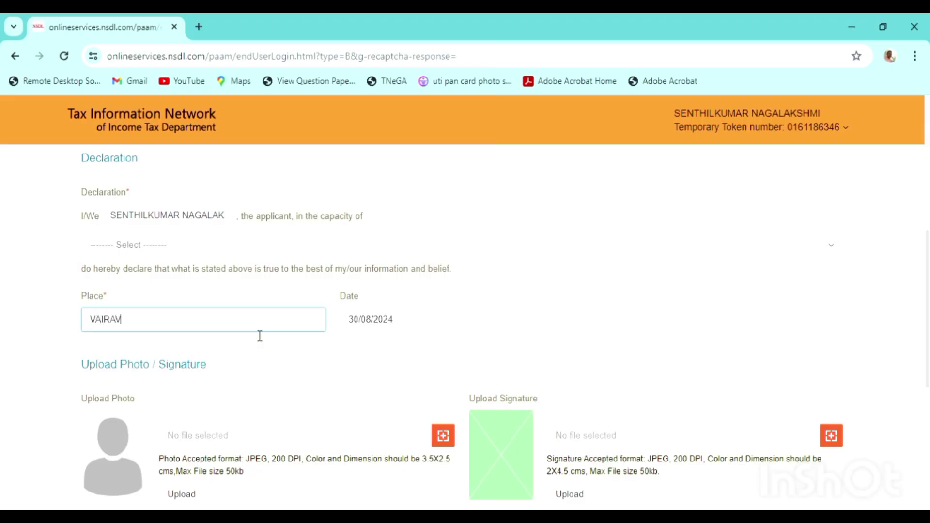
type("ANATHAM")
scroll(363, 405, "down", 4)
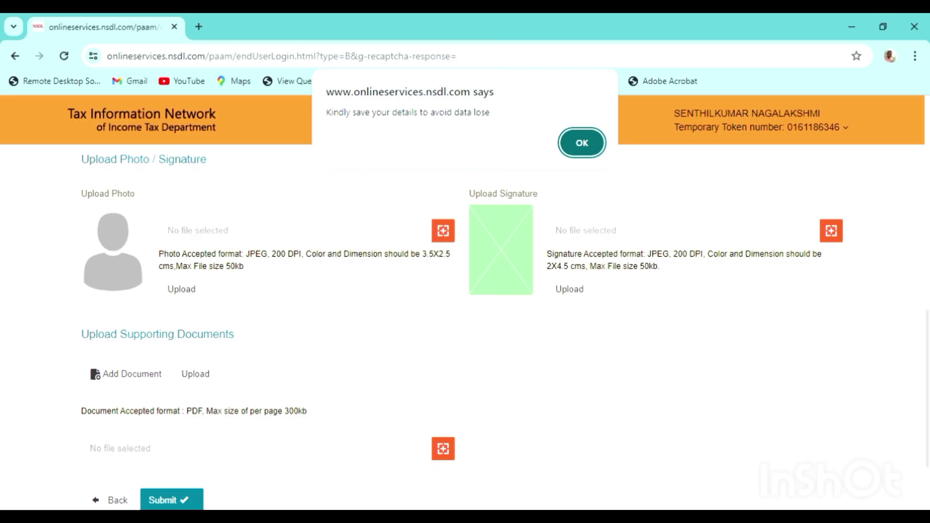
left_click(586, 140)
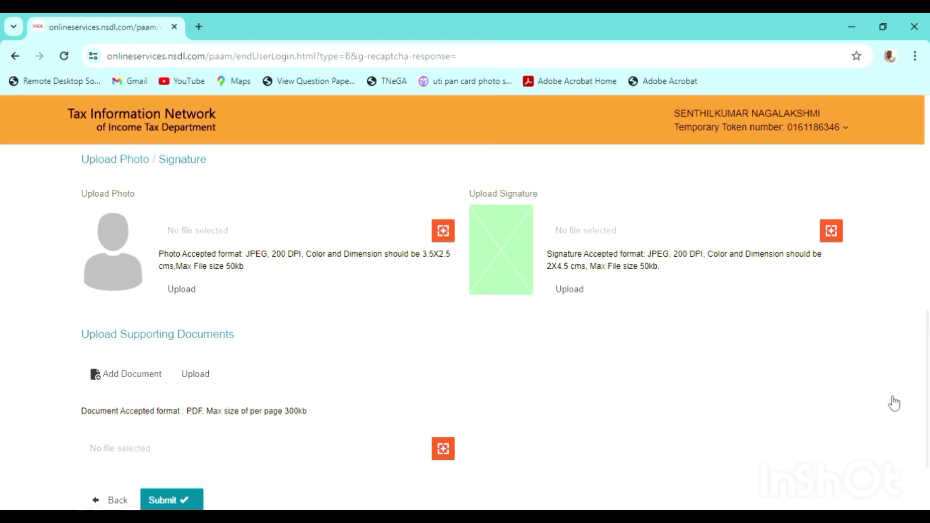
left_click(508, 516)
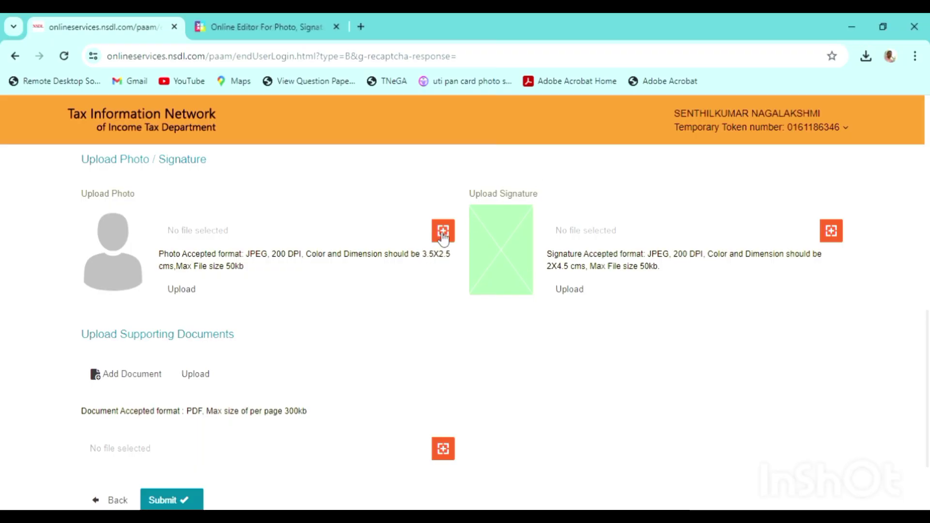
Select img20240830_13151336.jpg as the applicant's photo file.
left_click(443, 235)
left_click(360, 318)
Upload the chosen photo, then attach and upload signature img20240830_13504768.jpg.
left_click(196, 291)
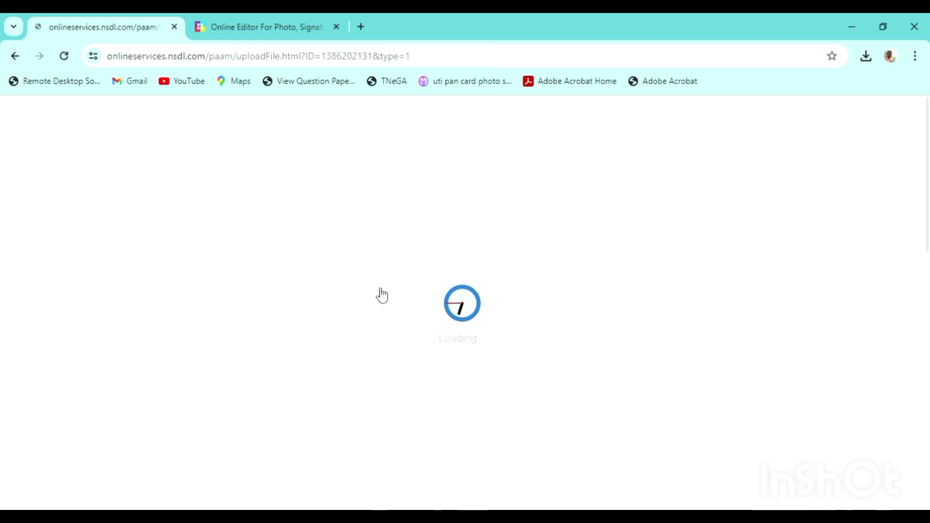
scroll(383, 292, "down", 5)
scroll(383, 292, "down", 5)
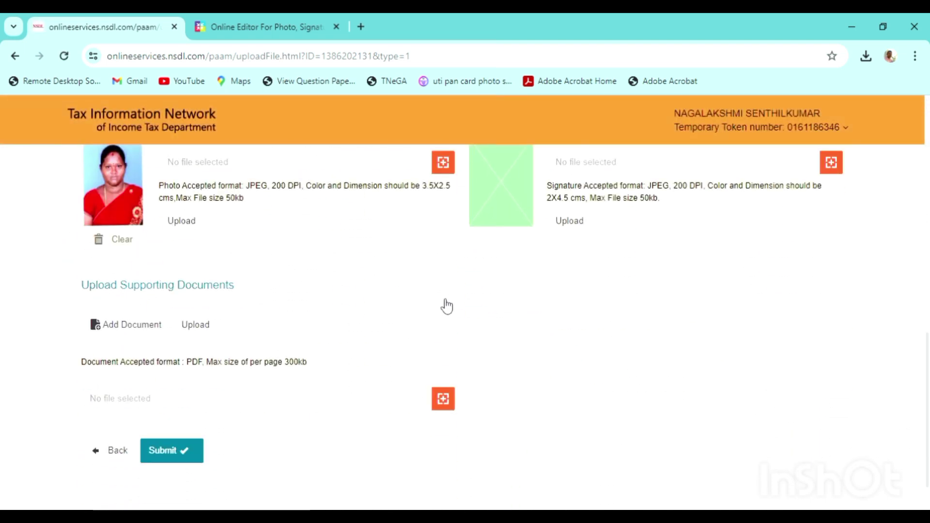
left_click(831, 163)
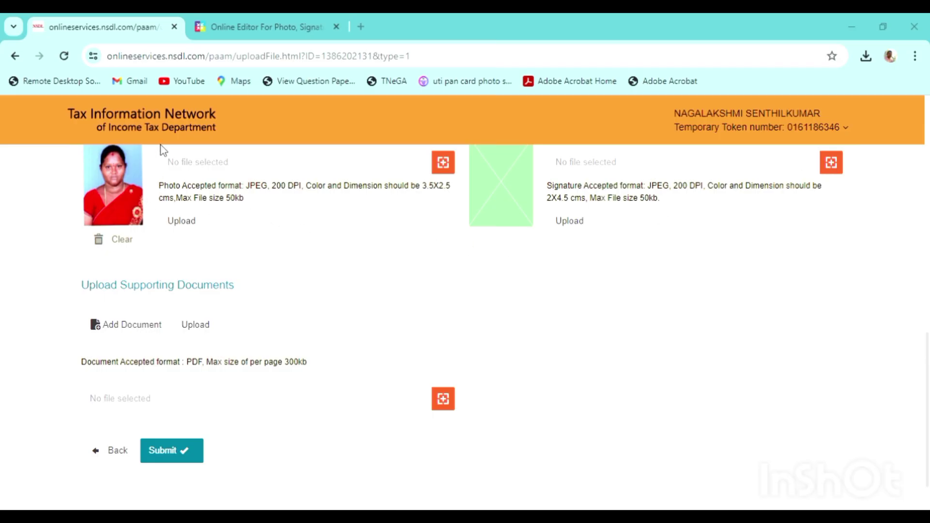
left_click(331, 319)
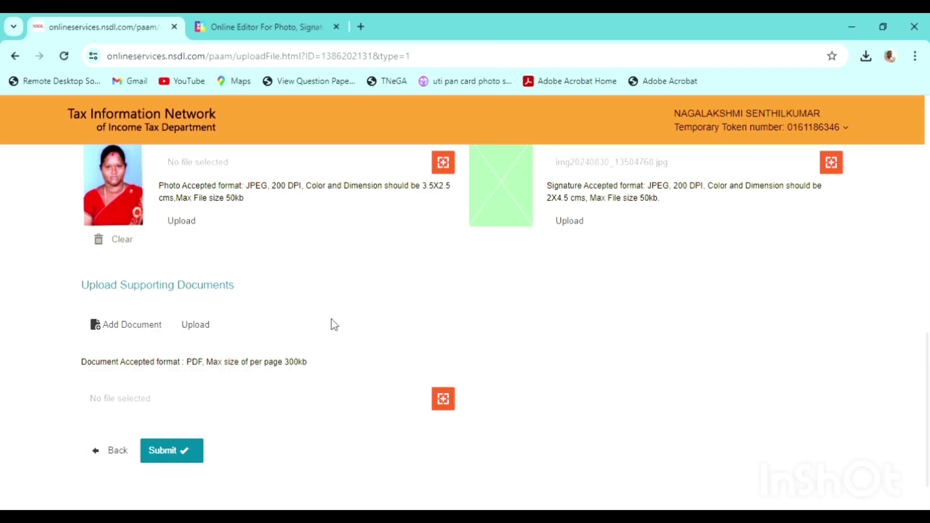
left_click(581, 221)
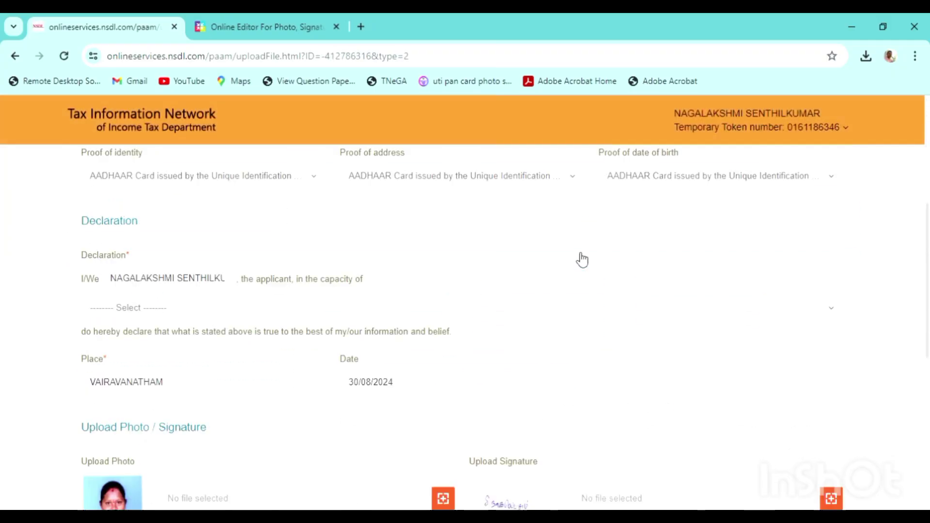
Attach and upload 1725006262963.pdf as a supporting document.
scroll(581, 260, "down", 8)
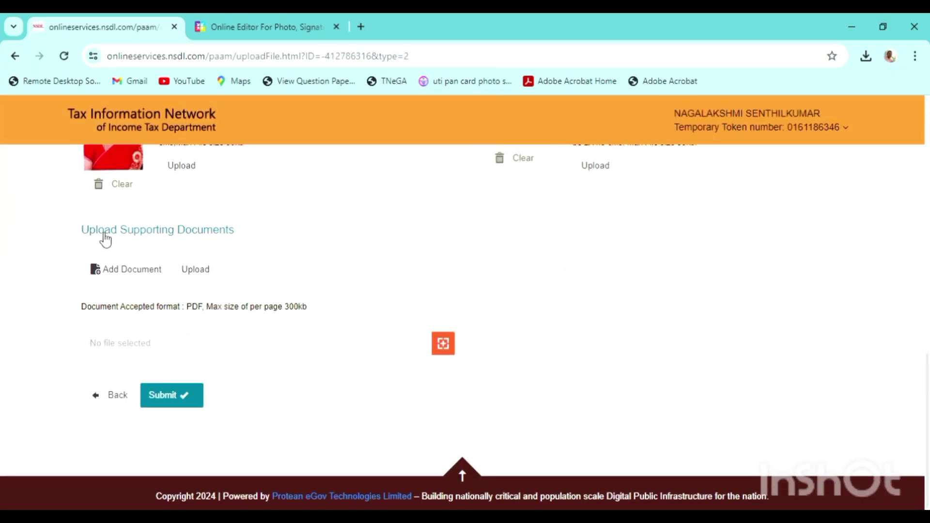
left_click(446, 354)
left_click(343, 317)
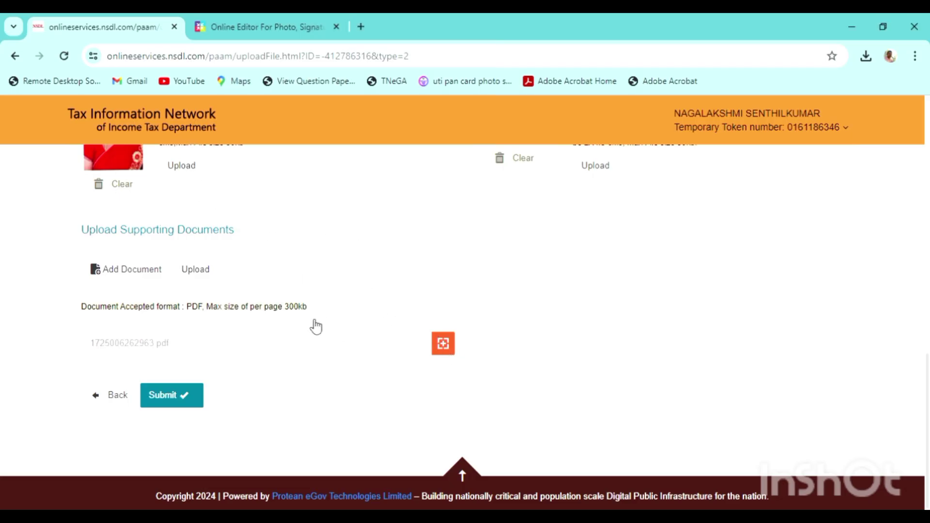
left_click(199, 272)
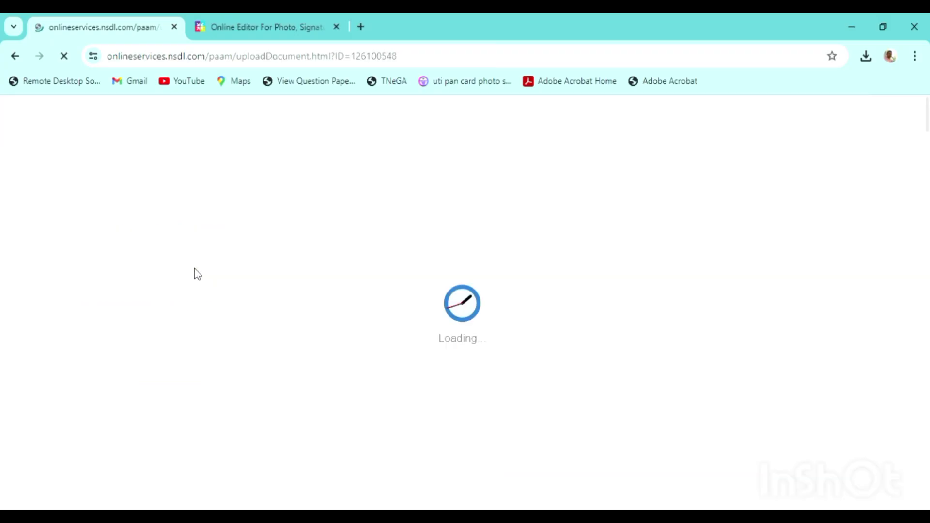
Add a second document row and upload the same PDF there.
scroll(389, 311, "down", 5)
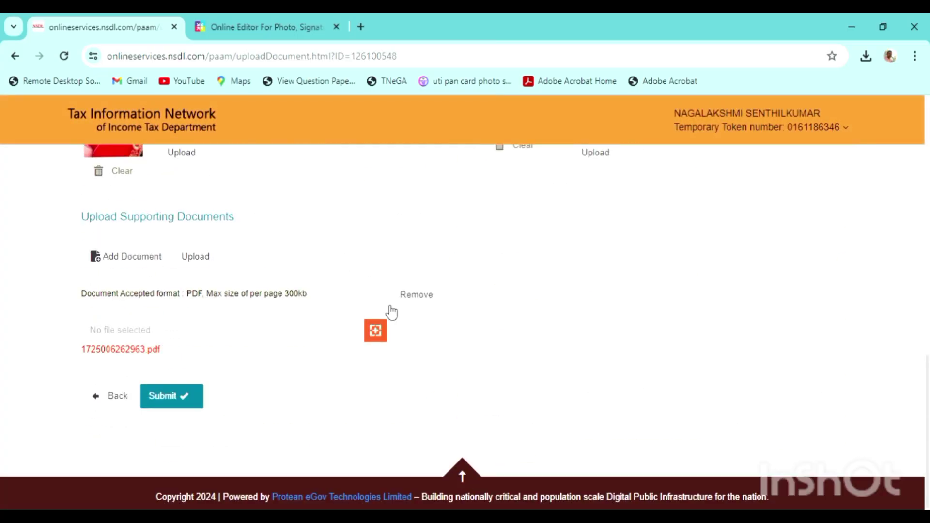
left_click(146, 261)
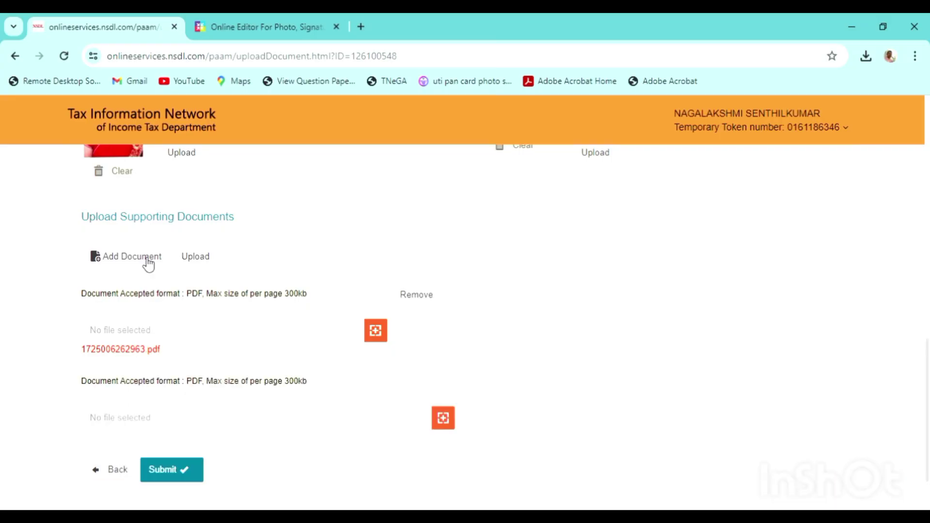
left_click(444, 419)
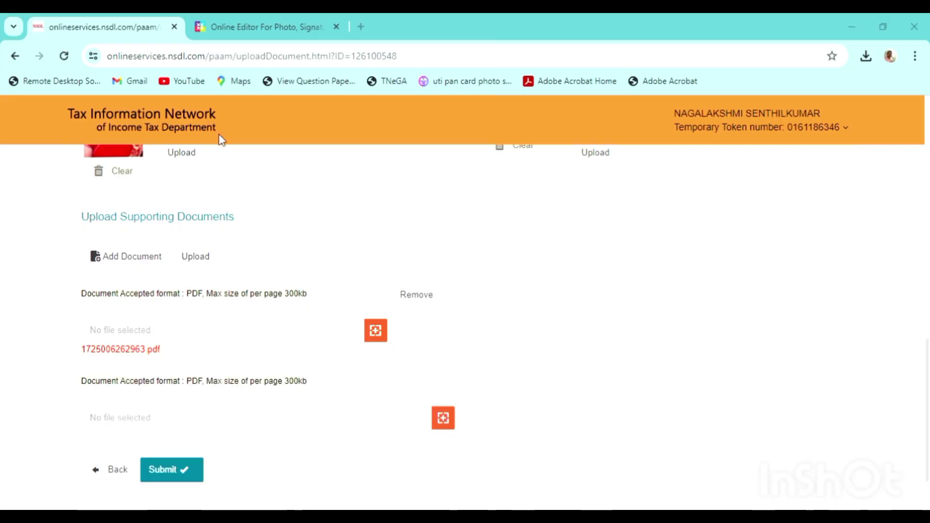
left_click(351, 325)
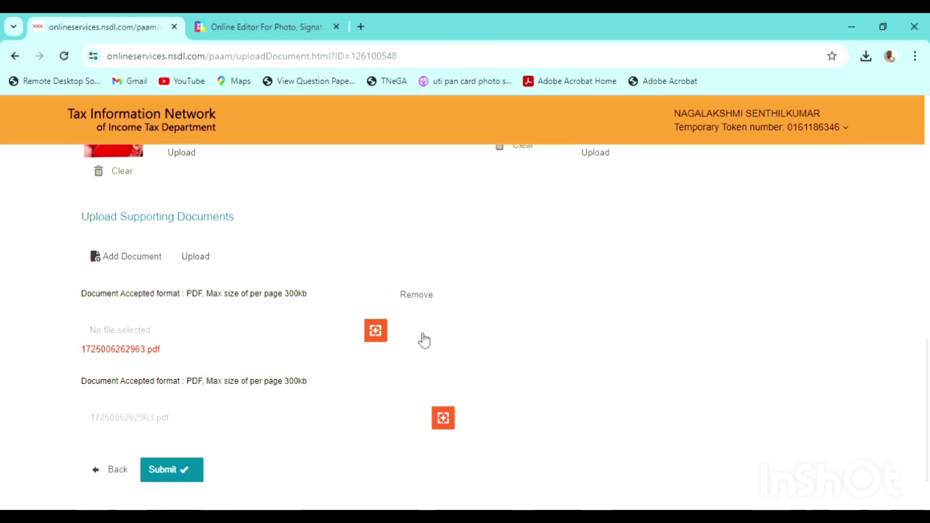
left_click(196, 257)
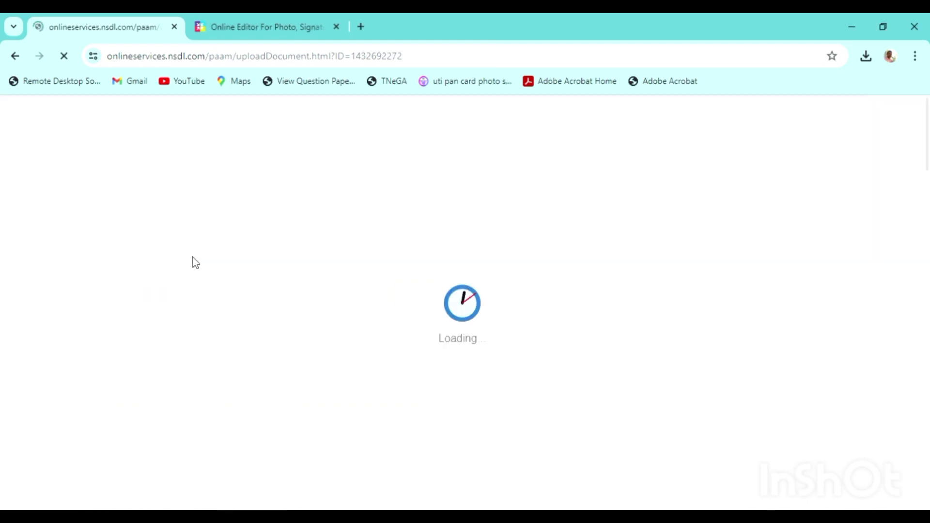
Add a third document row and upload 1725006262963.pdf into it.
scroll(363, 322, "down", 10)
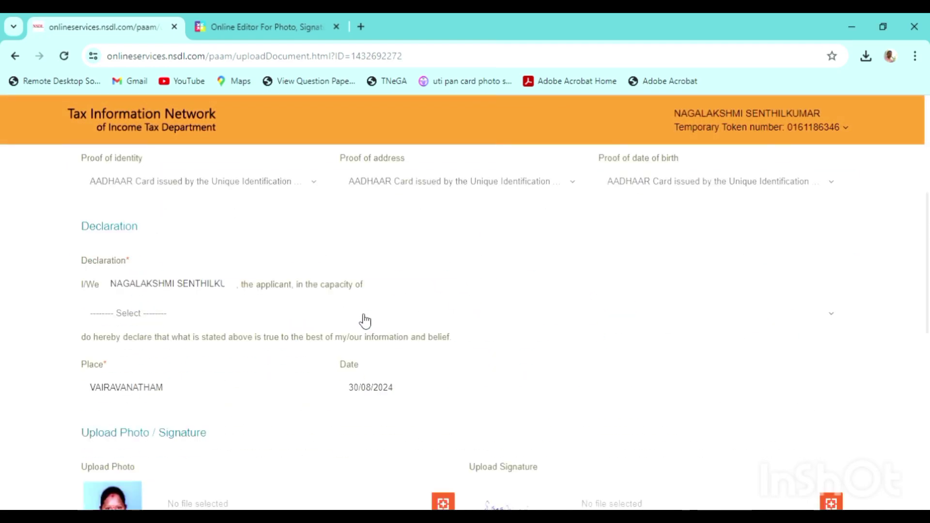
scroll(364, 322, "down", 4)
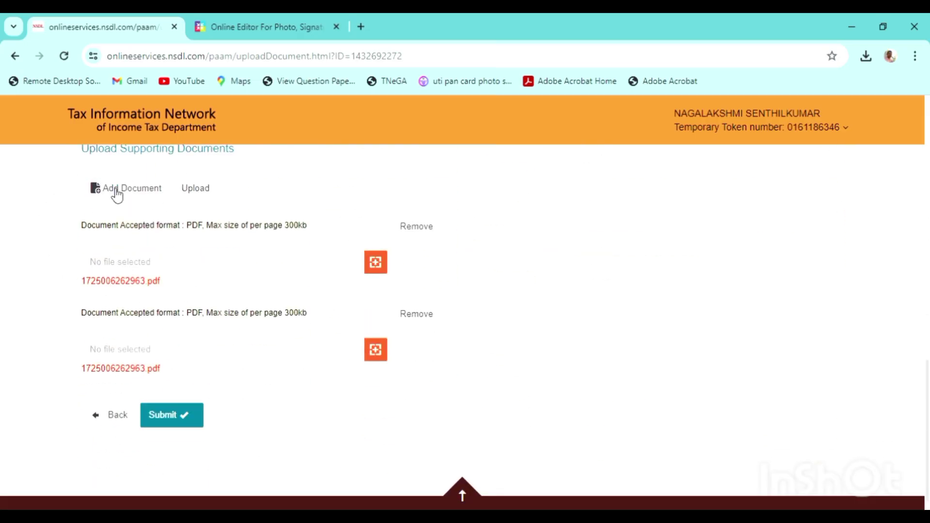
left_click(115, 193)
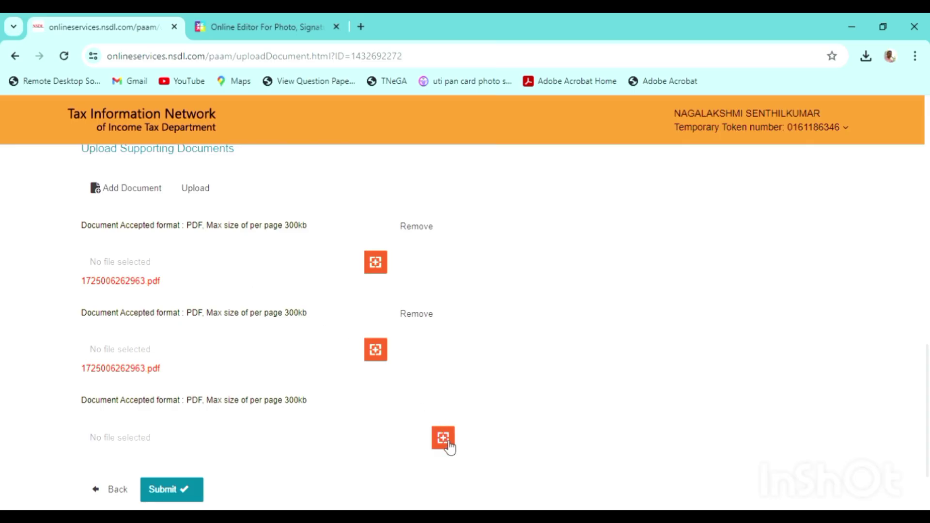
left_click(446, 445)
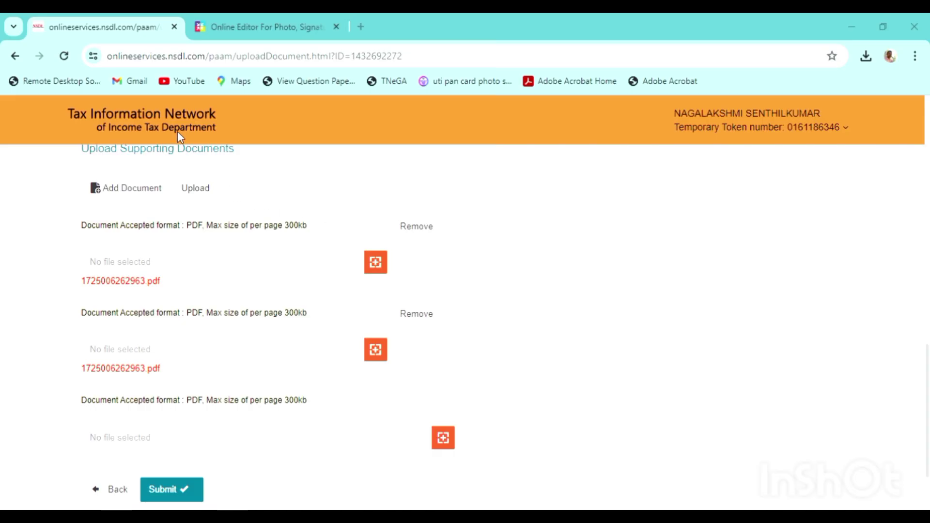
left_click(343, 321)
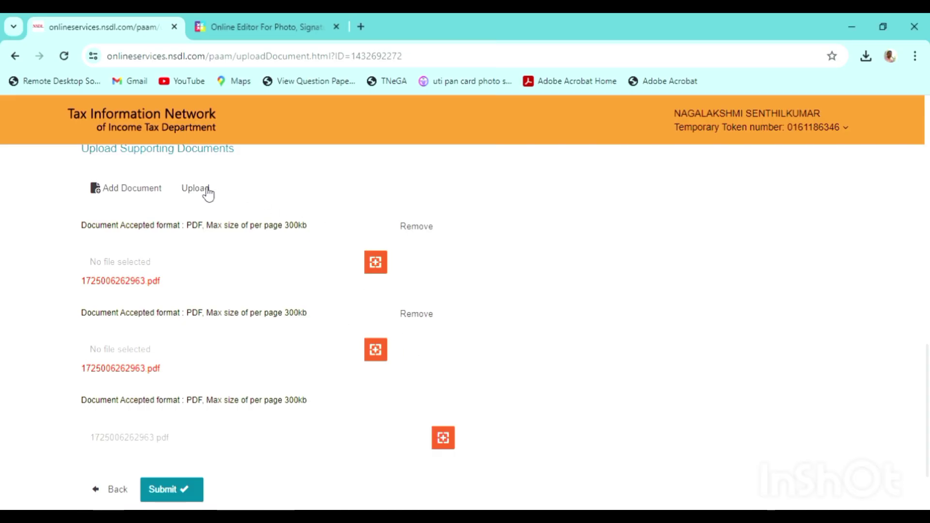
left_click(205, 192)
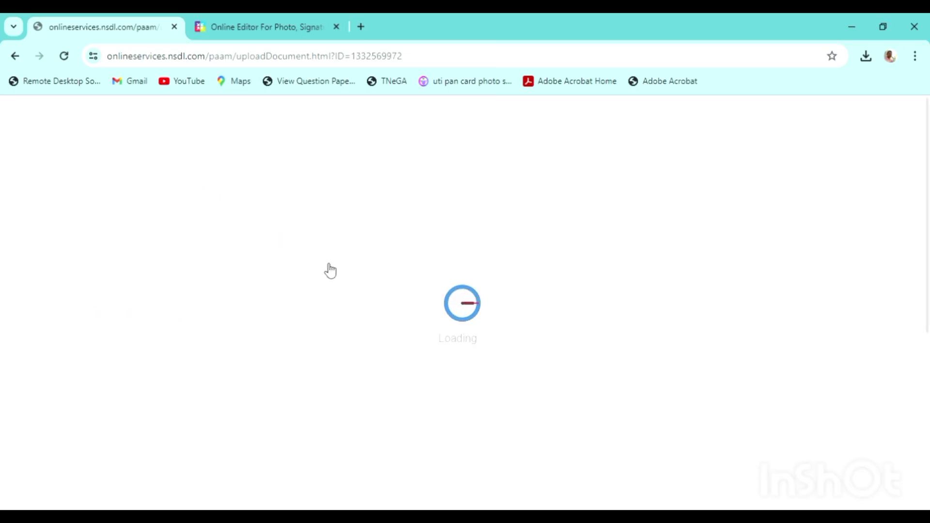
scroll(329, 270, "down", 15)
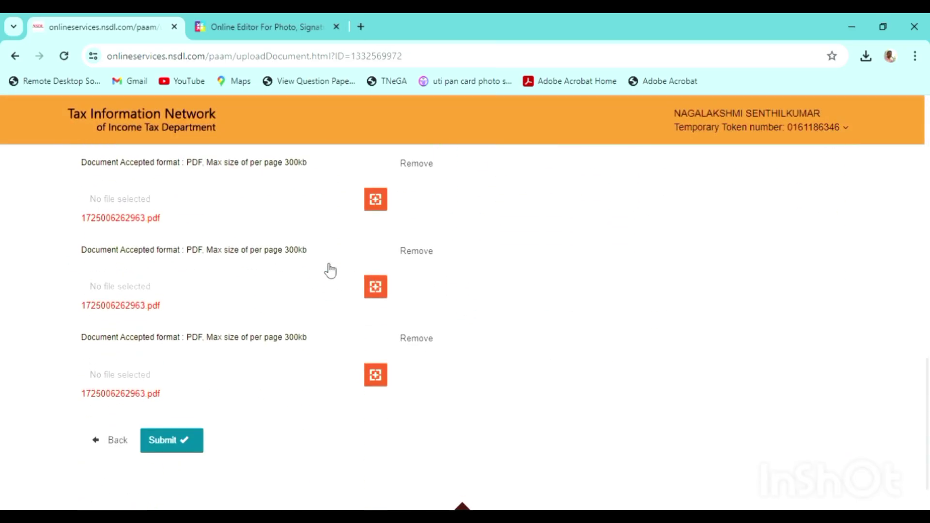
scroll(241, 285, "up", 10)
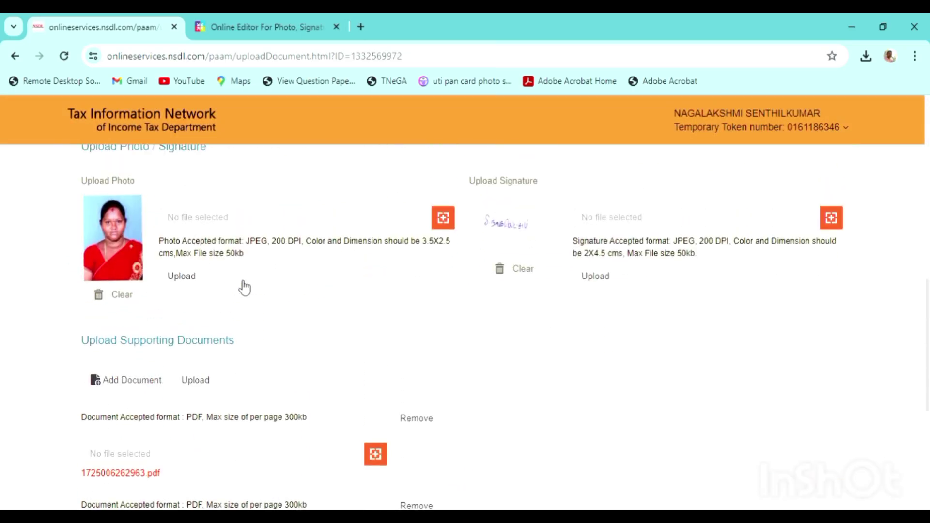
Declare the capacity as Himself/Herself and submit the application form.
left_click(208, 209)
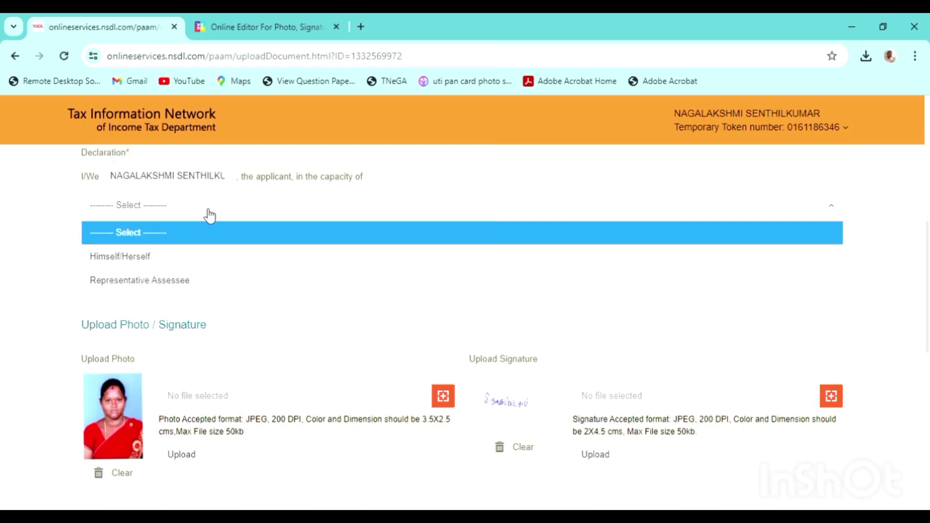
left_click(188, 262)
scroll(228, 274, "down", 10)
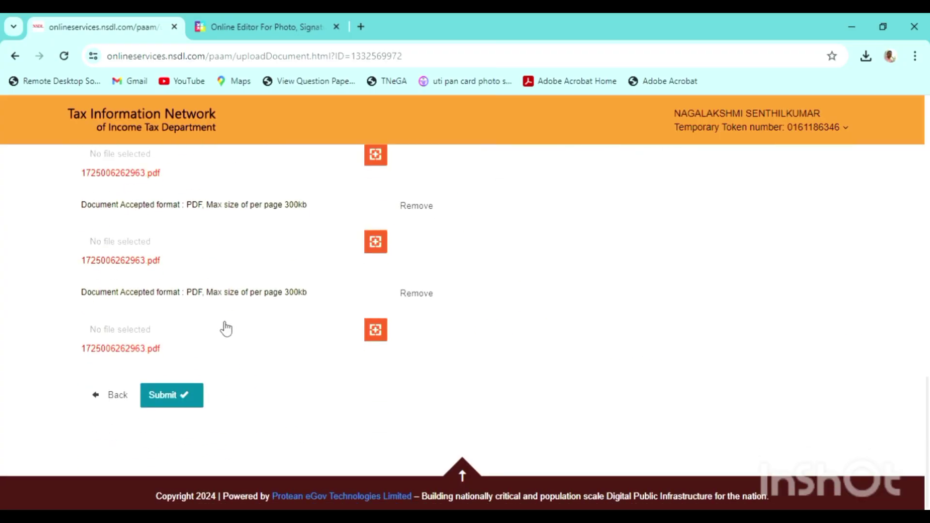
left_click(190, 401)
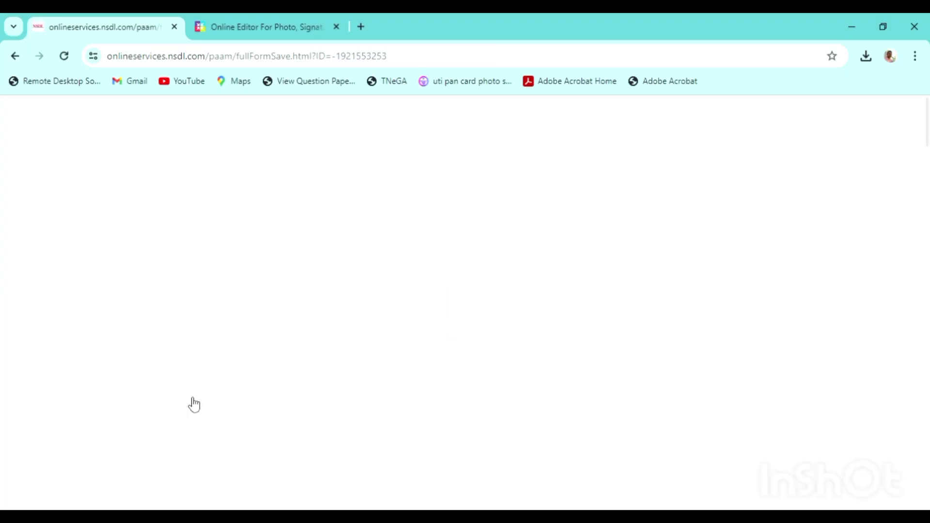
scroll(228, 372, "down", 3)
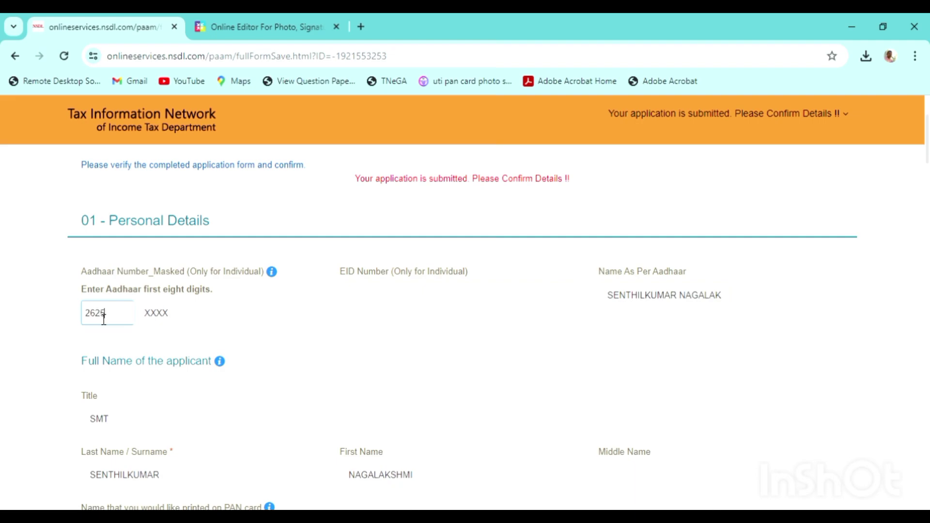
Enter the Aadhaar number's leading digits, review the details and proceed to payment.
scroll(245, 371, "down", 3)
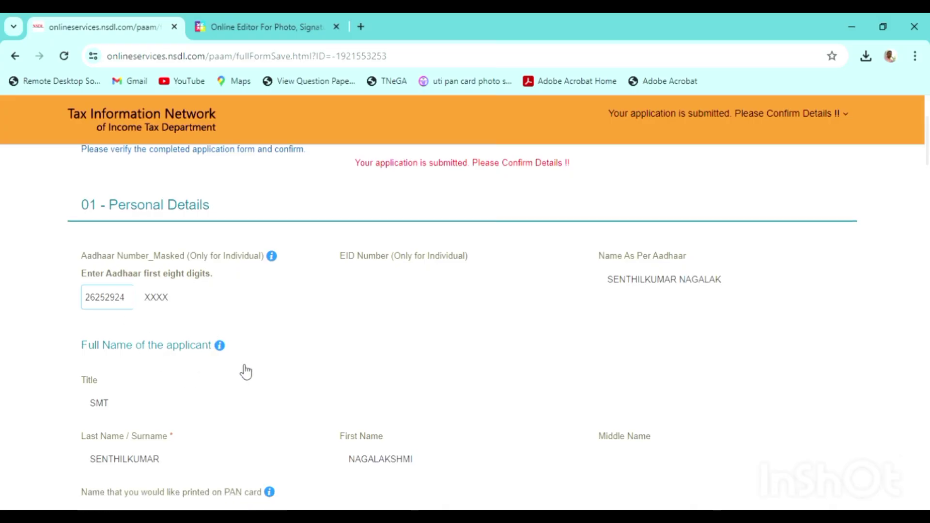
scroll(243, 357, "down", 12)
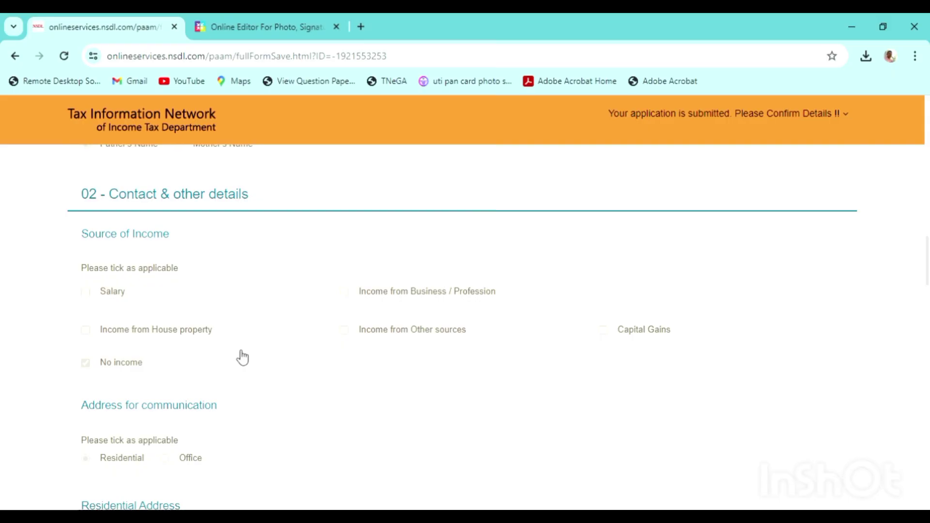
scroll(242, 358, "down", 15)
scroll(244, 358, "down", 10)
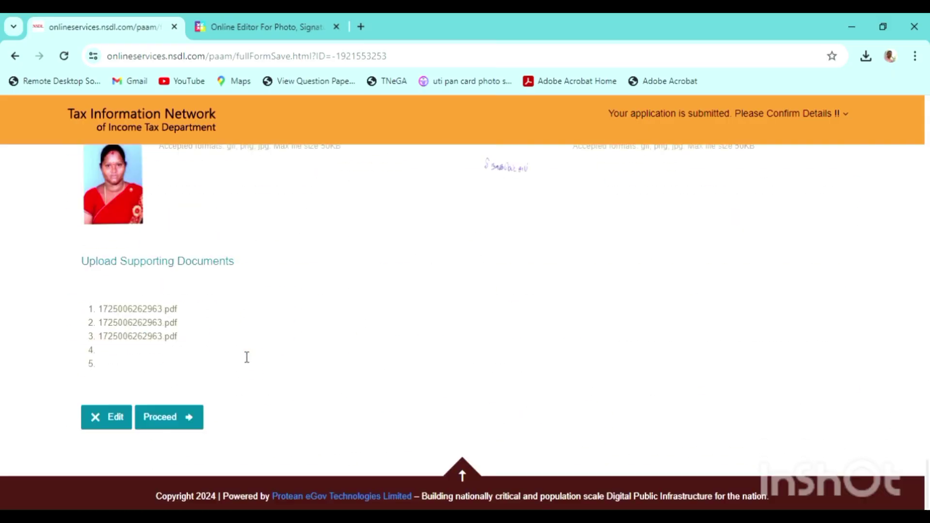
left_click(176, 419)
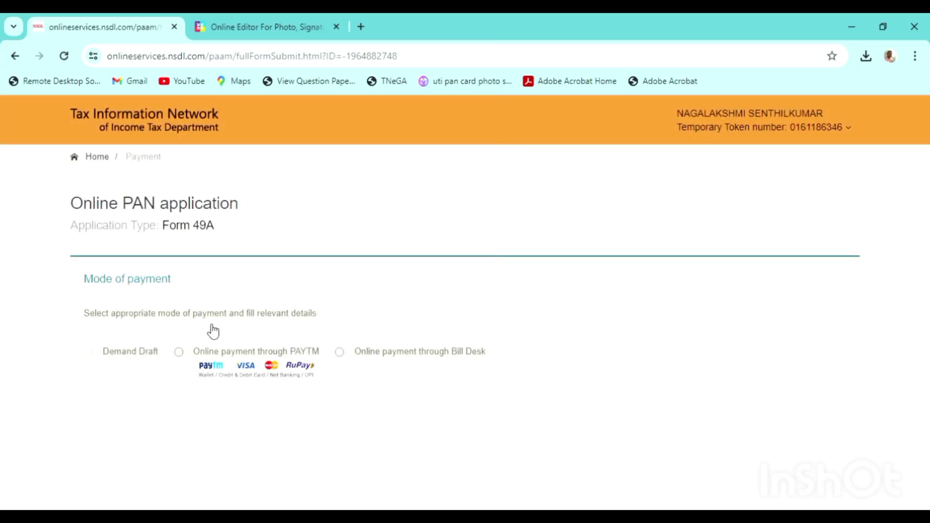
Pay online via PAYTM, accept the terms of service and confirm the 106.90 fee.
left_click(179, 352)
scroll(305, 375, "down", 6)
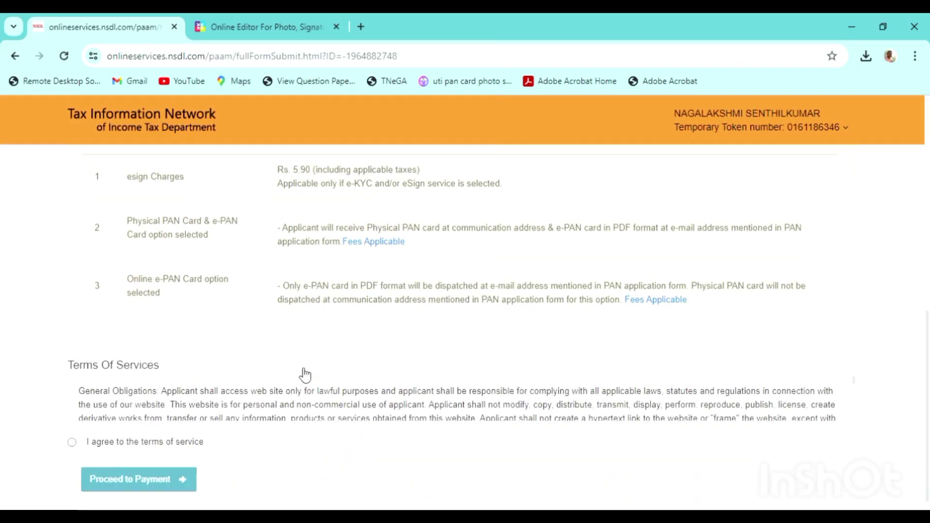
scroll(305, 374, "down", 1)
left_click(72, 427)
left_click(144, 466)
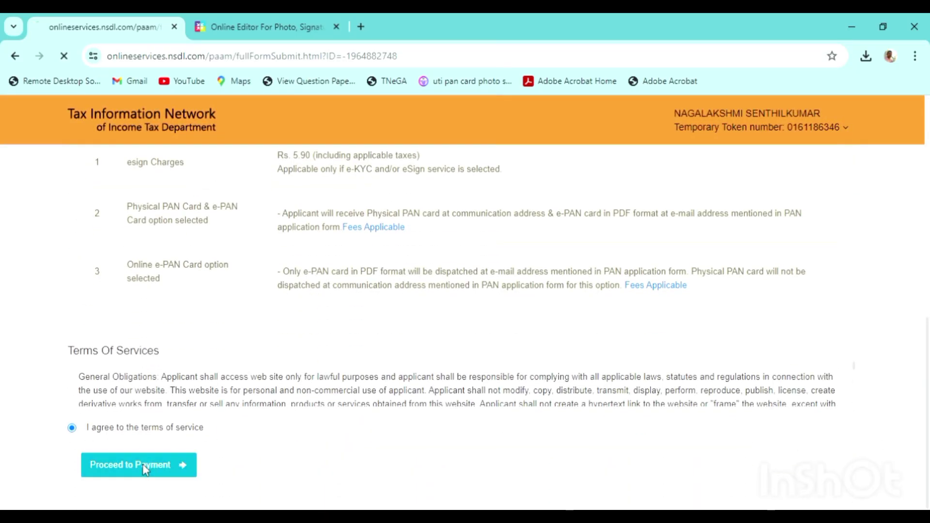
scroll(342, 375, "down", 1)
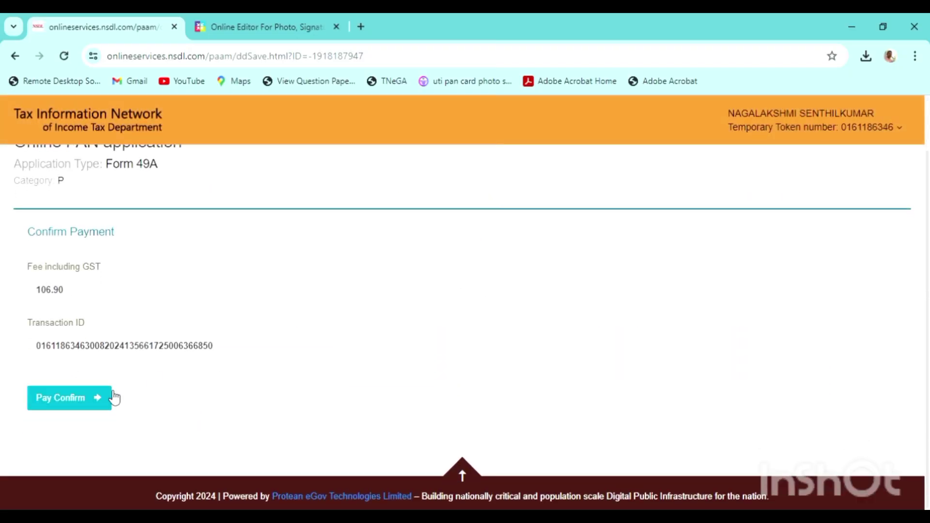
left_click(89, 406)
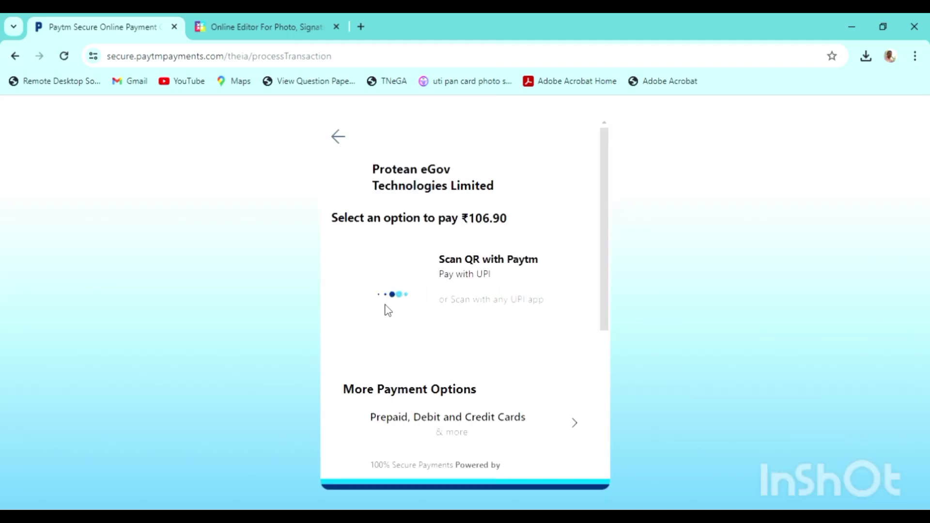
Scroll through the Paytm page to review options for paying ₹106.90.
scroll(448, 357, "down", 3)
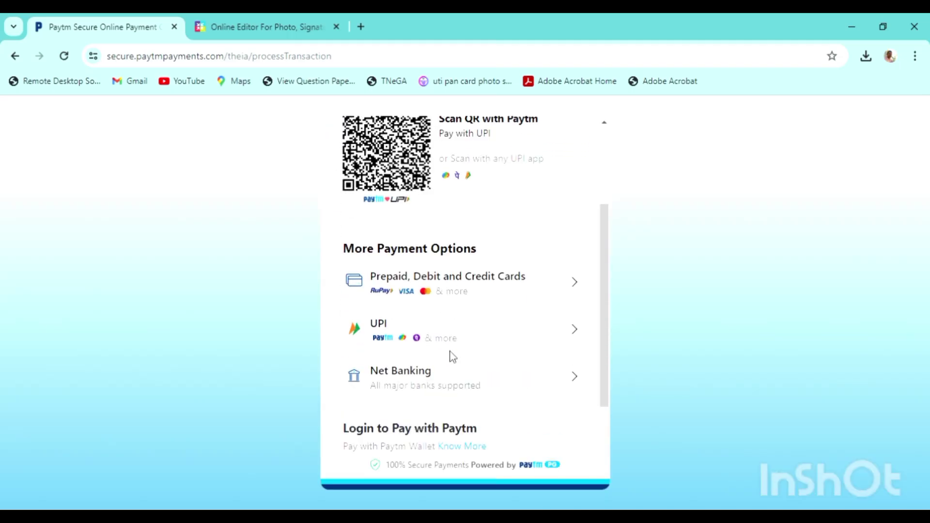
scroll(450, 355, "down", 2)
scroll(454, 359, "up", 2)
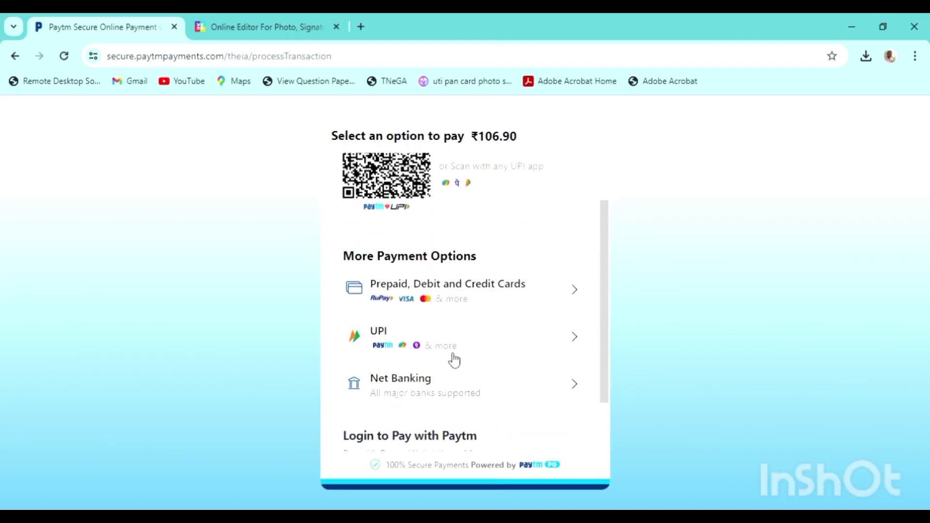
scroll(454, 359, "down", 3)
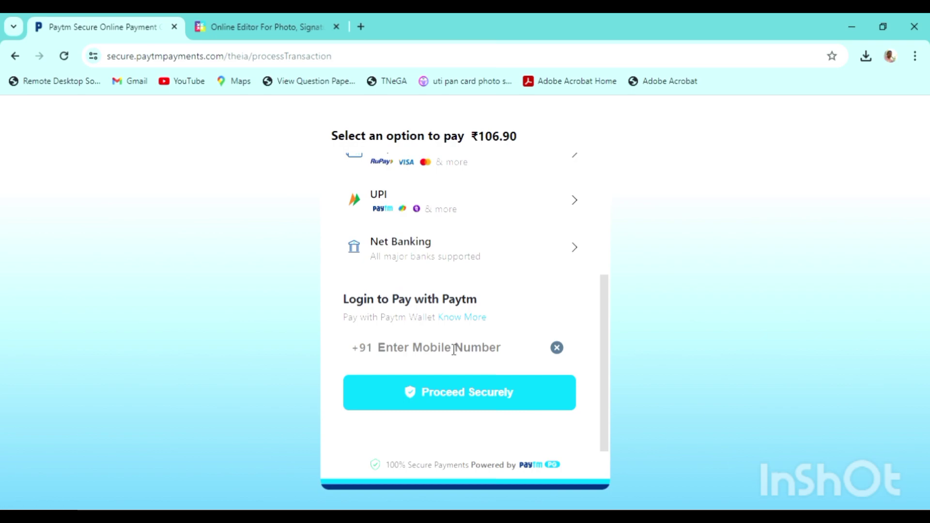
scroll(454, 349, "up", 5)
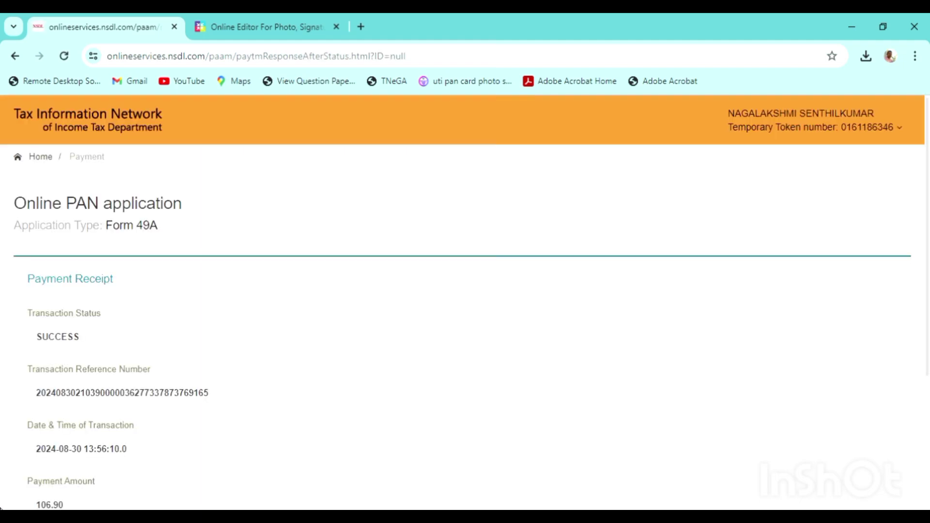
Continue past the payment receipt, consent to Aadhaar eSign and start authentication.
scroll(255, 405, "down", 4)
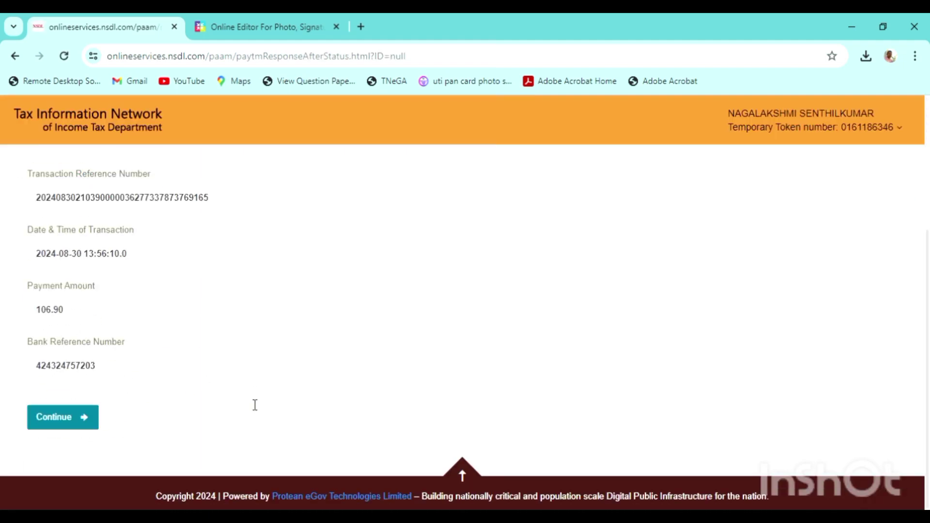
left_click(73, 428)
scroll(280, 387, "down", 4)
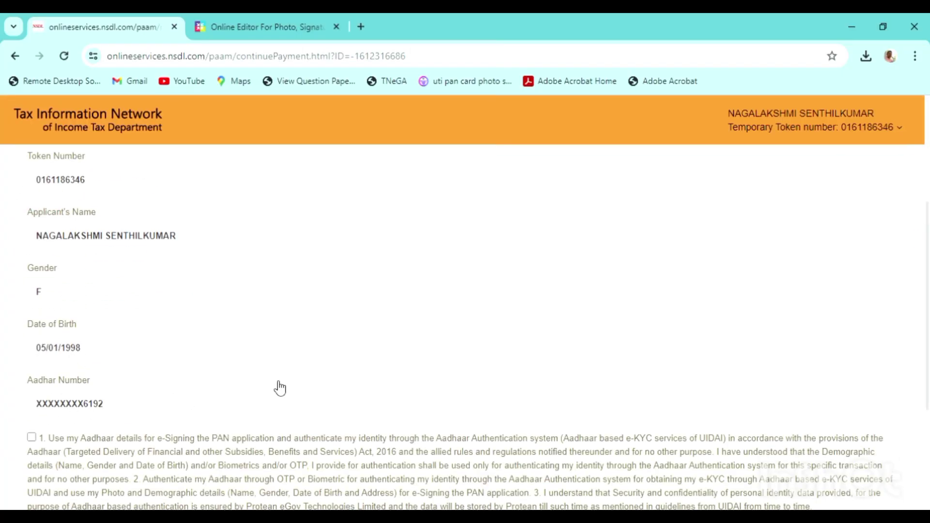
scroll(280, 387, "down", 3)
left_click(32, 301)
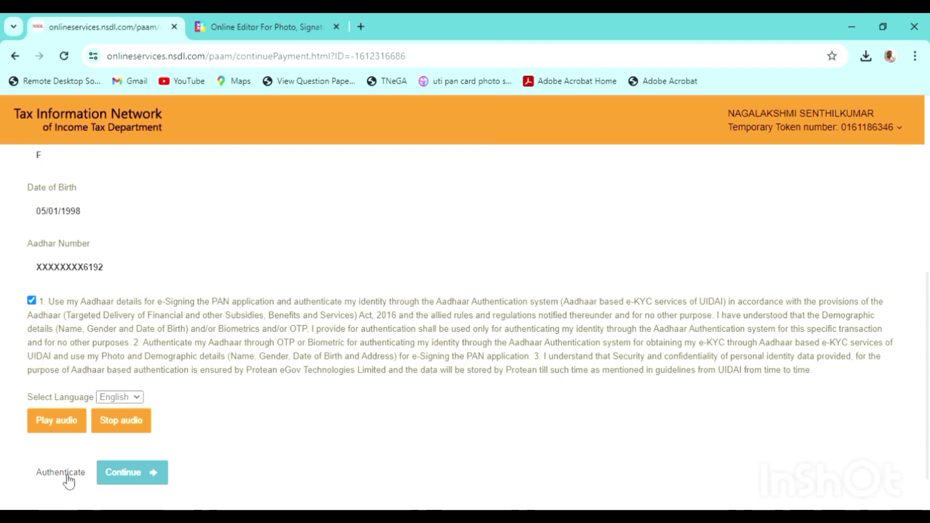
left_click(69, 480)
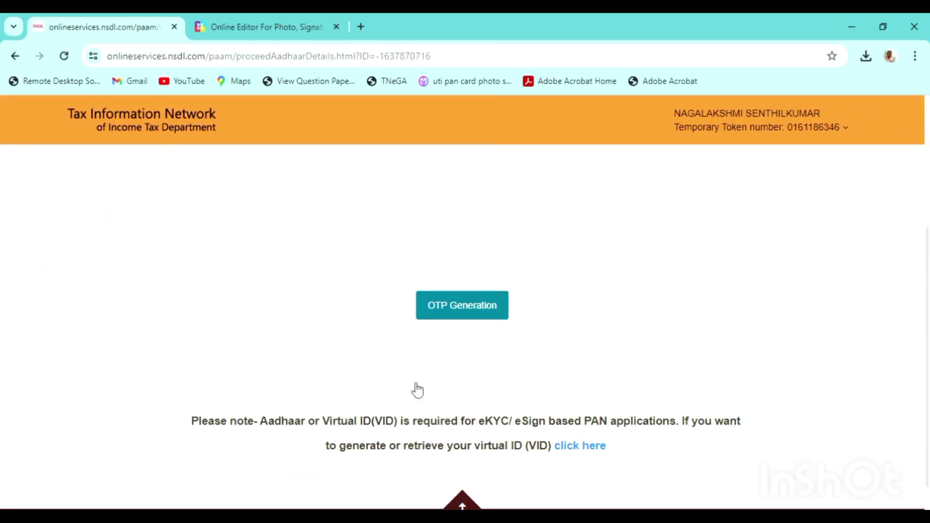
Generate an Aadhaar OTP and submit the received one-time code to verify the applicant.
left_click(469, 307)
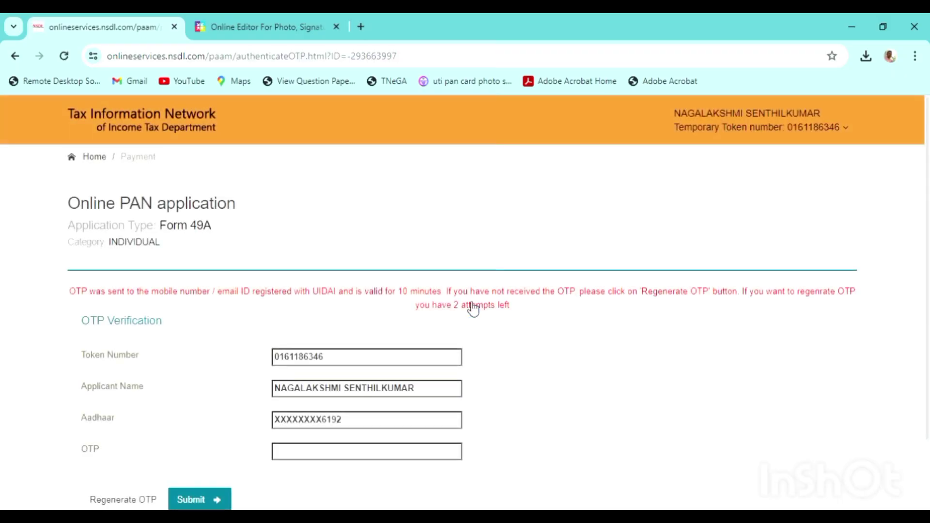
scroll(470, 307, "down", 2)
left_click(306, 378)
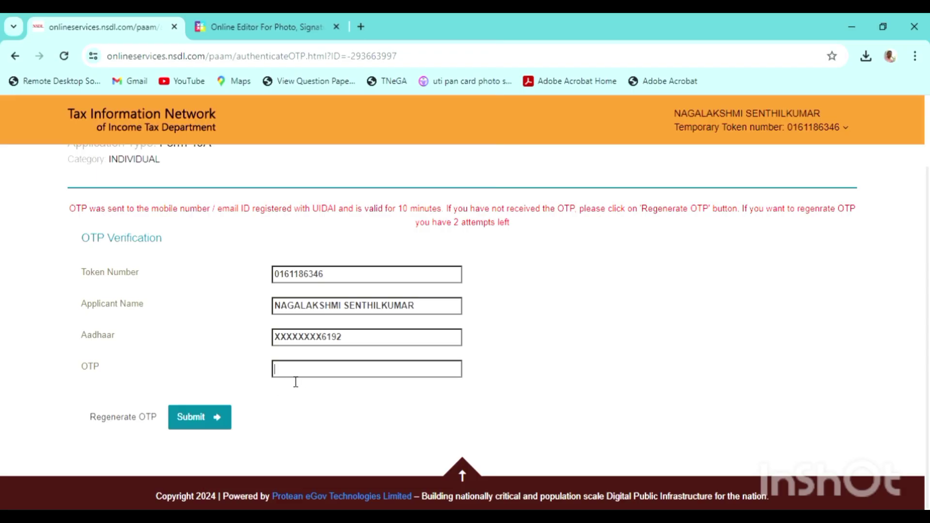
left_click(204, 427)
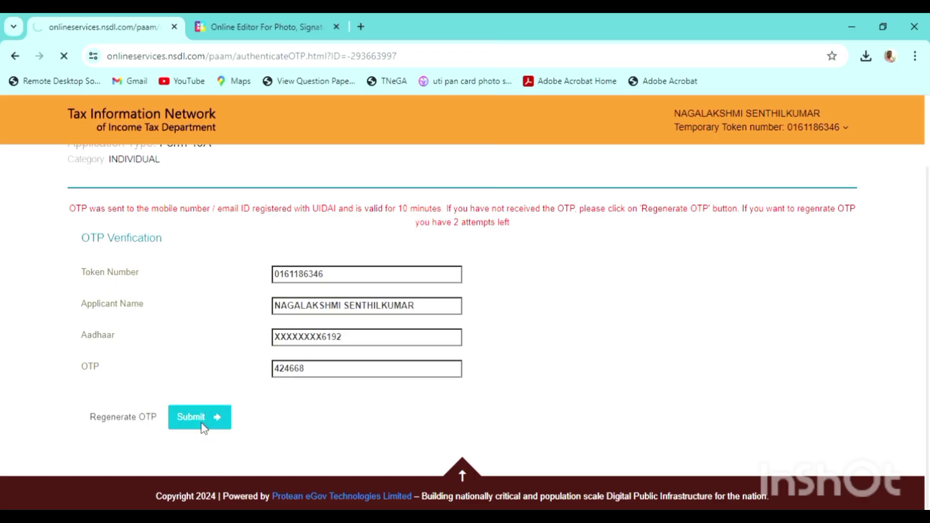
scroll(479, 417, "down", 2)
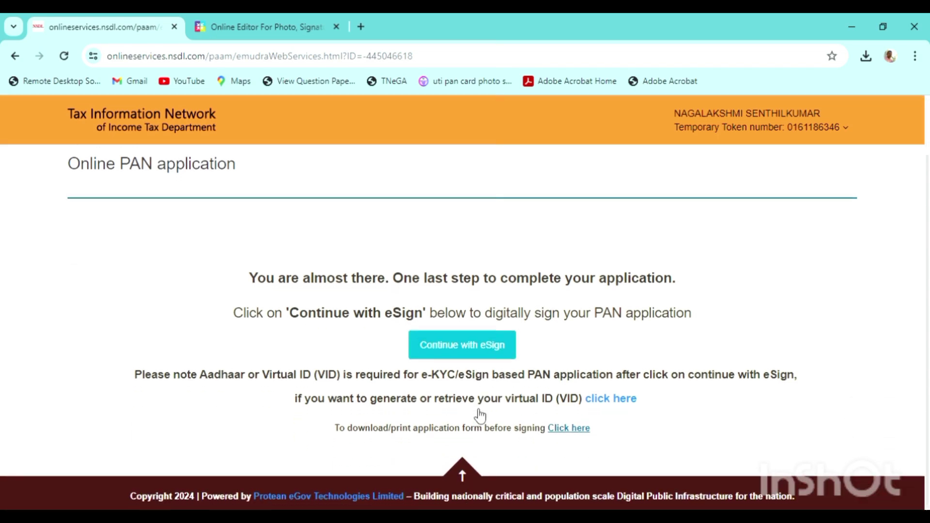
Begin eSign, give Aadhaar consent, and send an eSign code for the applicant's Aadhaar number.
left_click(478, 355)
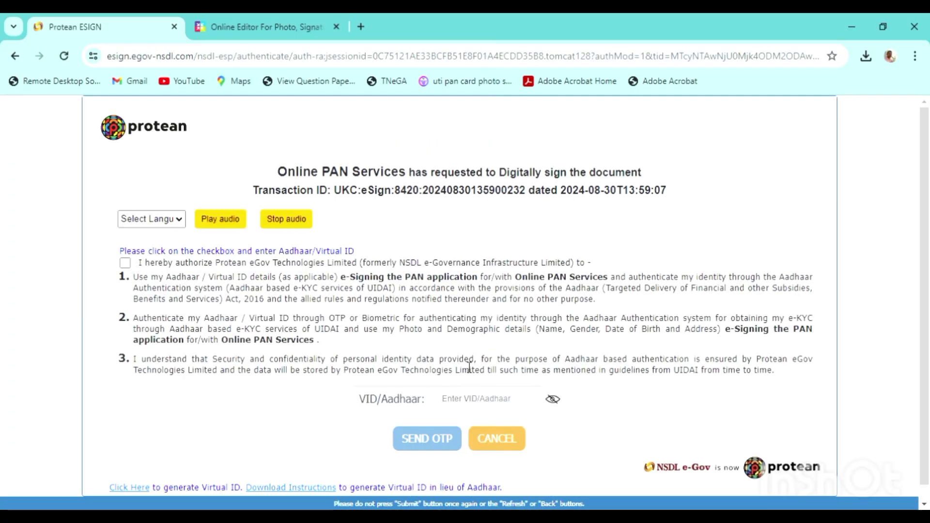
left_click(476, 400)
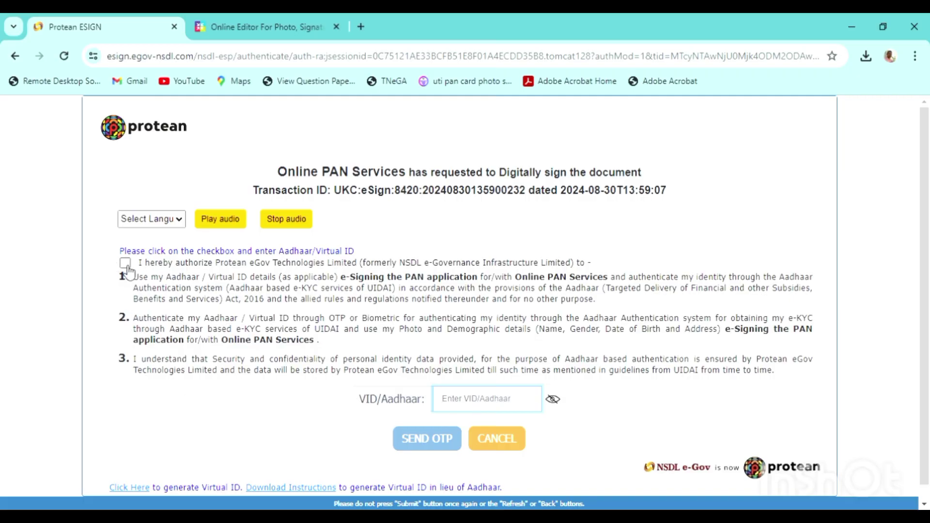
left_click(125, 263)
left_click(459, 403)
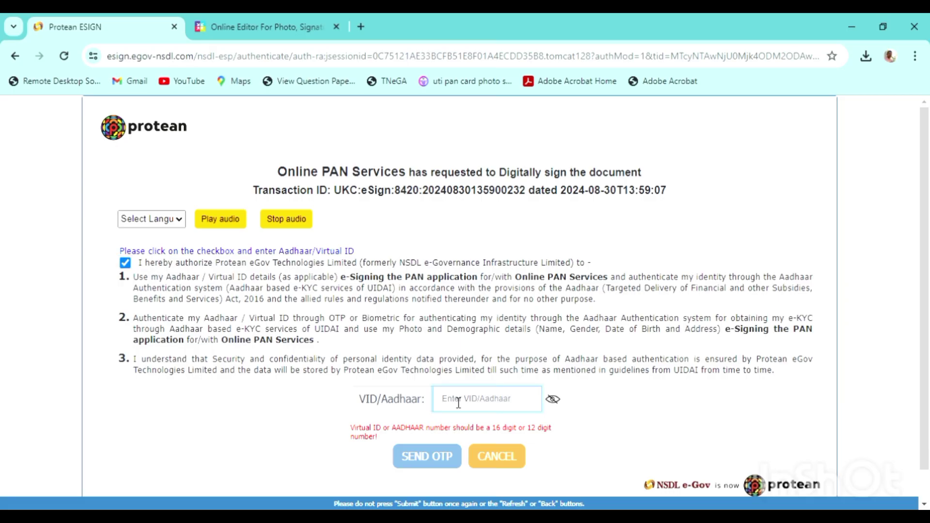
type("11")
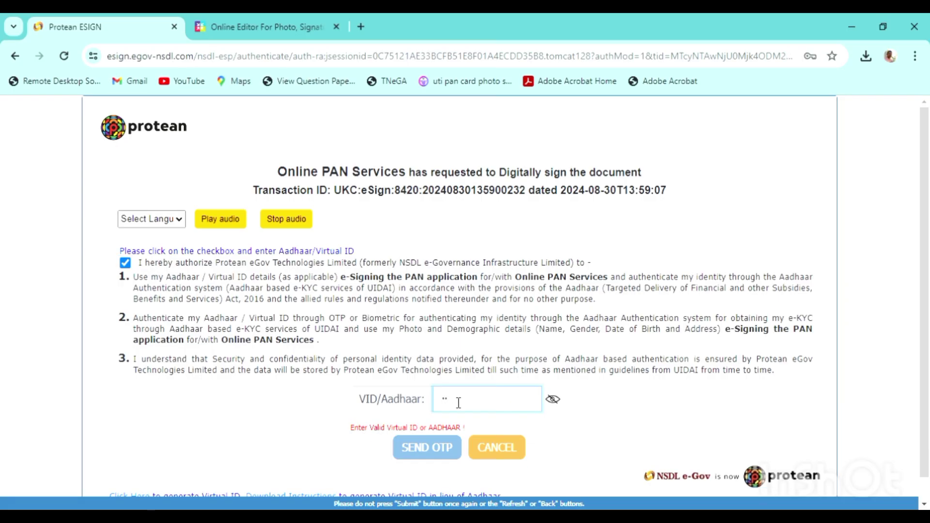
type("1111111")
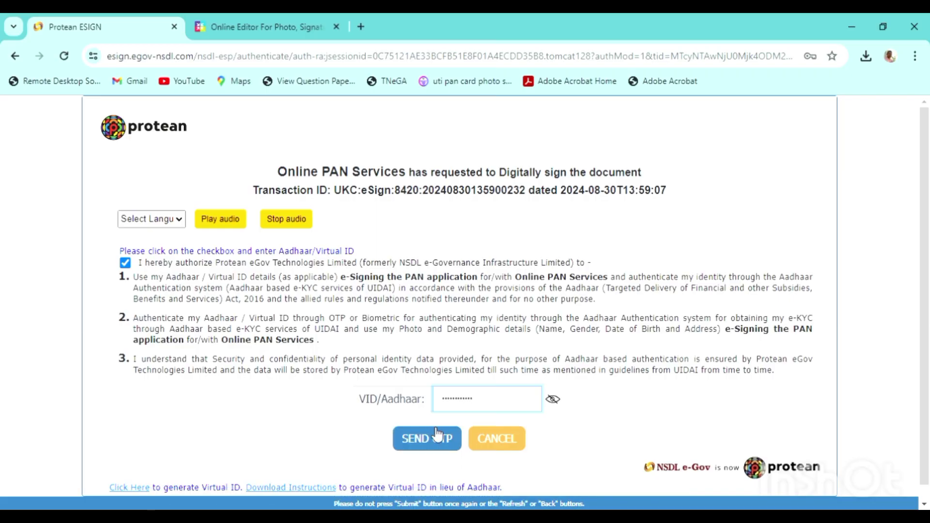
left_click(433, 438)
Enter the received eSign one-time code and verify it to complete the signature.
left_click(476, 407)
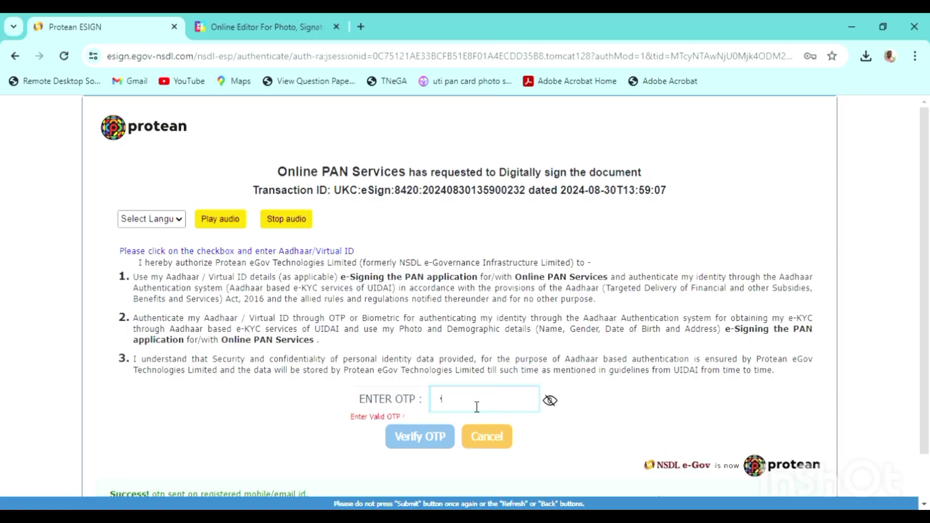
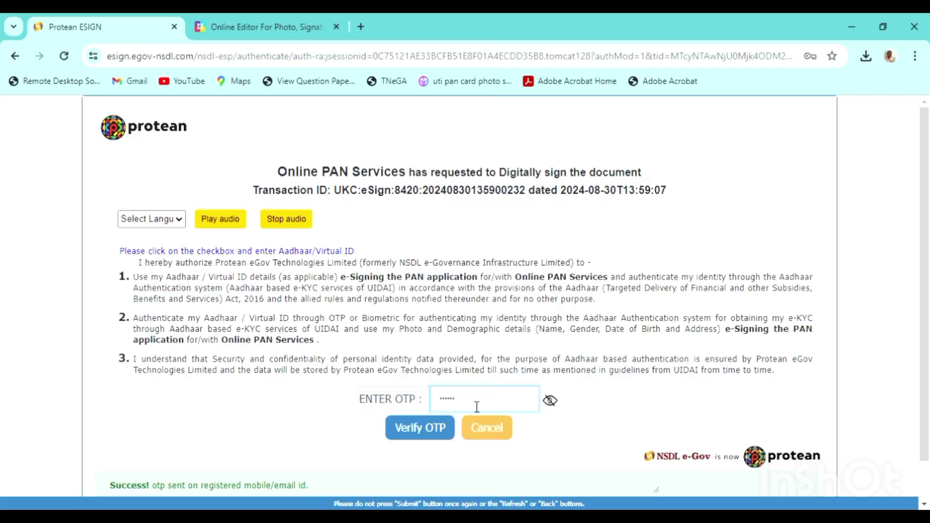
left_click(440, 435)
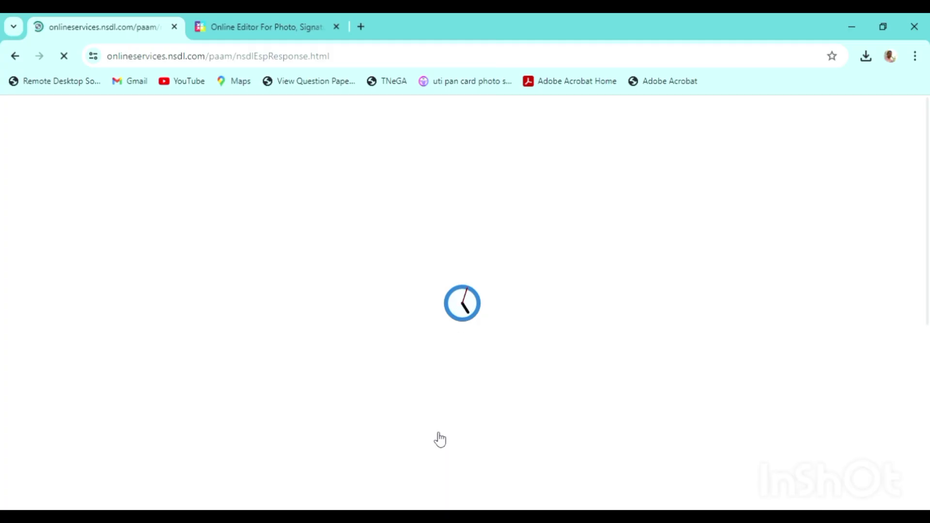
scroll(433, 429, "down", 5)
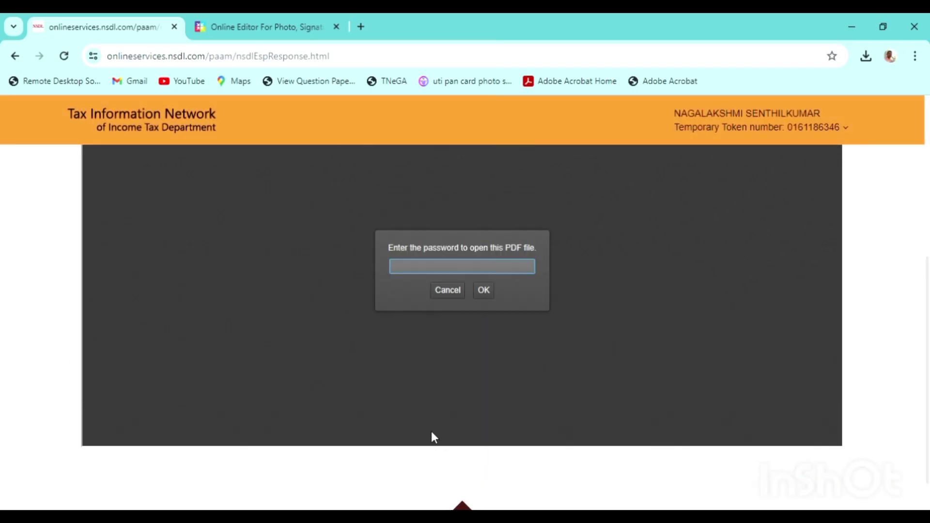
Unlock the signed PDF with the applicant's date-of-birth password.
scroll(432, 437, "up", 3)
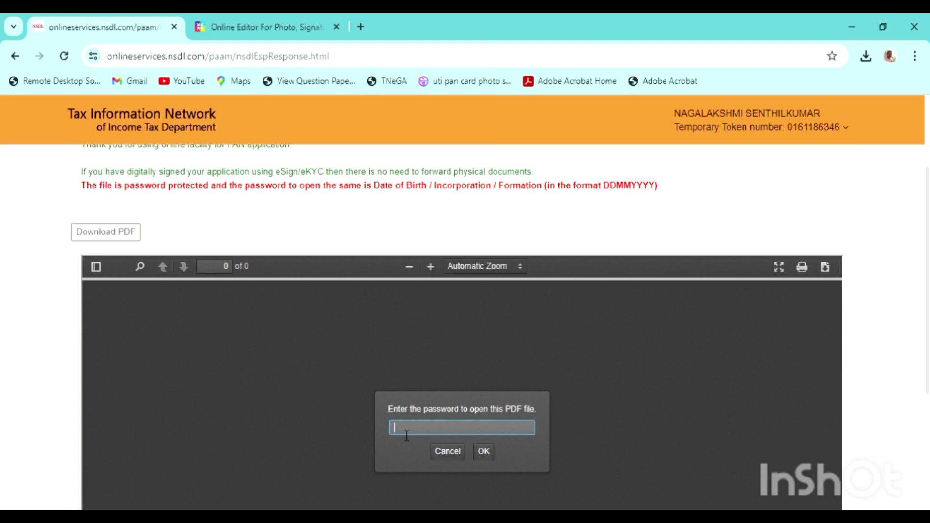
type("••••••••")
left_click(483, 451)
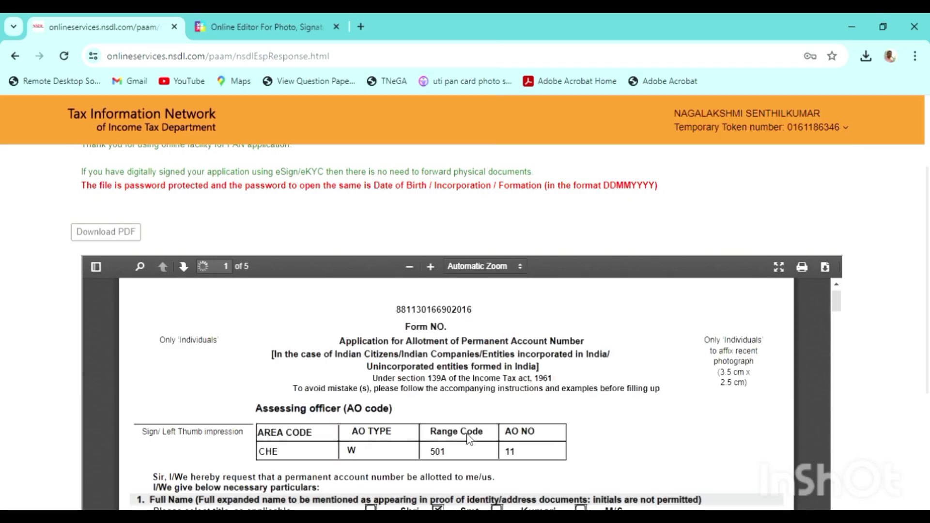
Review the 5-page signed Form 49A and bring up its print settings.
scroll(485, 441, "down", 15)
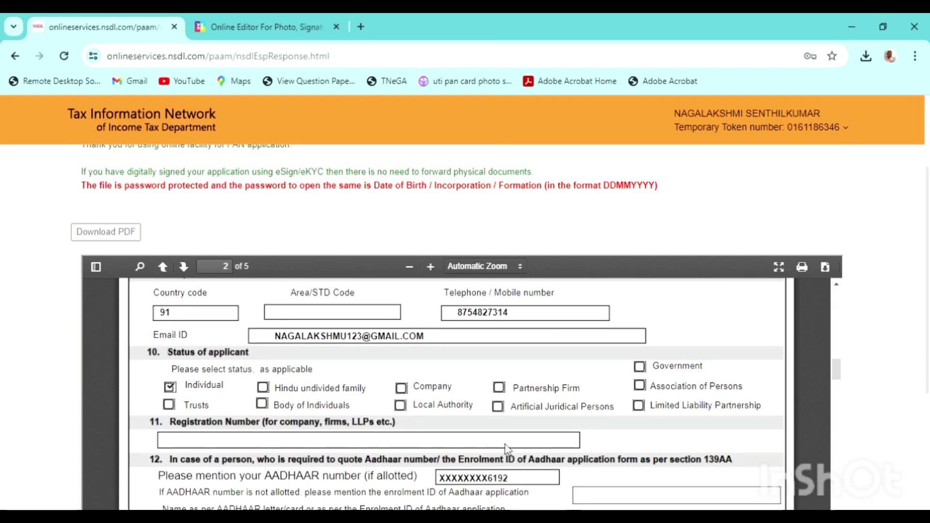
scroll(507, 448, "down", 5)
scroll(507, 442, "up", 10)
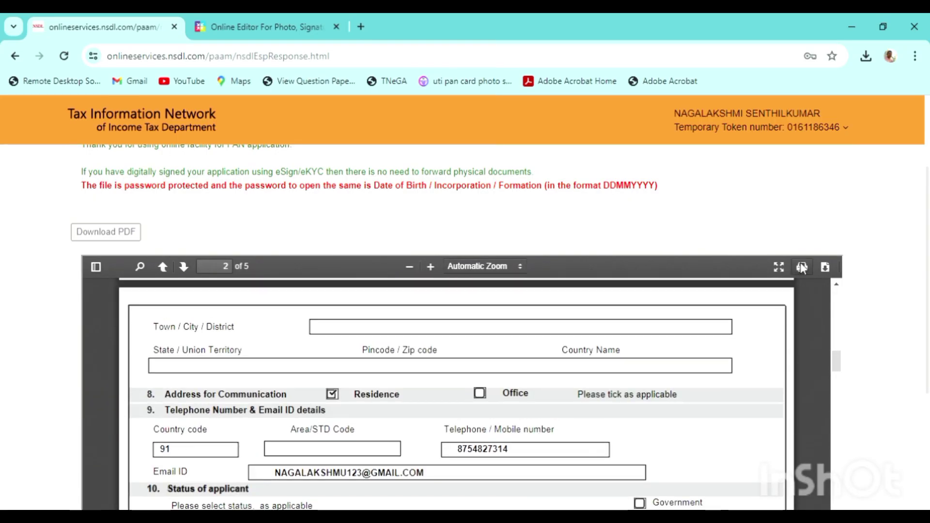
left_click(802, 268)
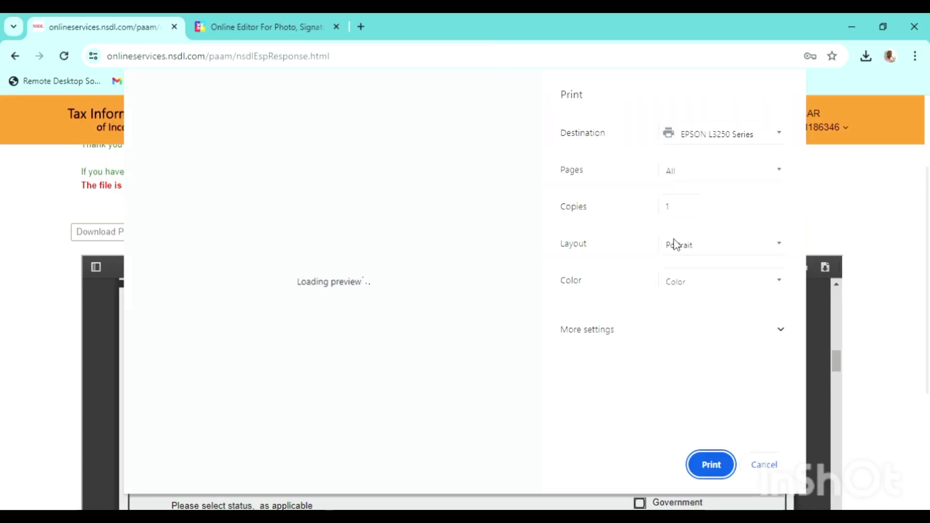
Print a custom page range of 1-2, then close the Online Editor tab.
left_click(701, 174)
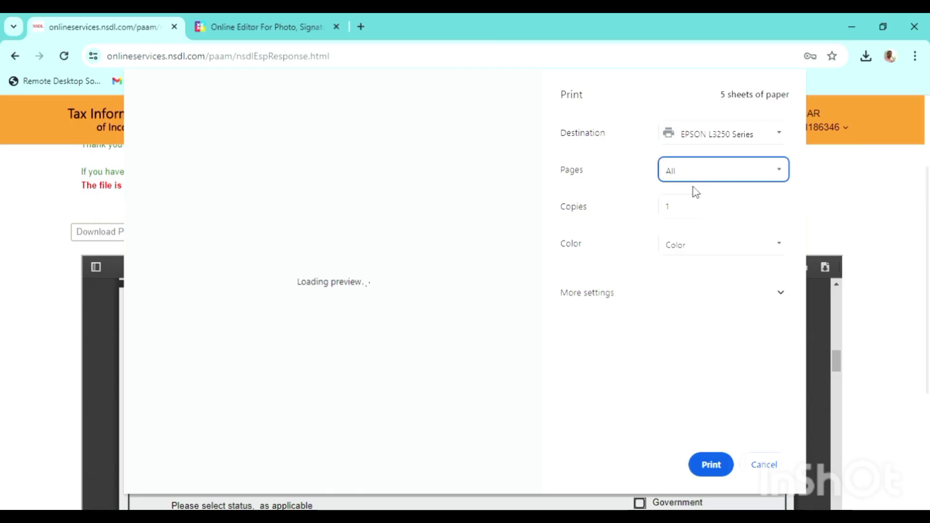
left_click(697, 223)
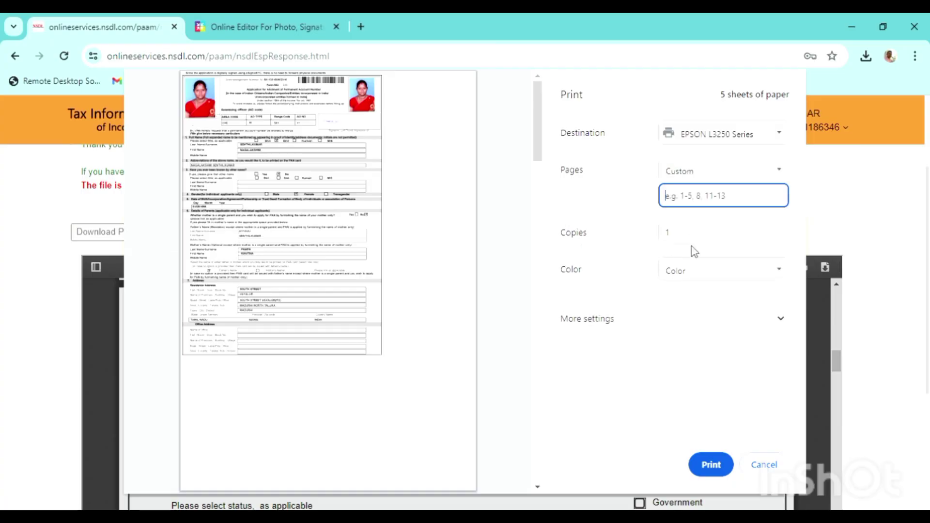
left_click(687, 244)
left_click(691, 199)
key("BackSpace")
key("BackSpace")
key("BackSpace")
type("1")
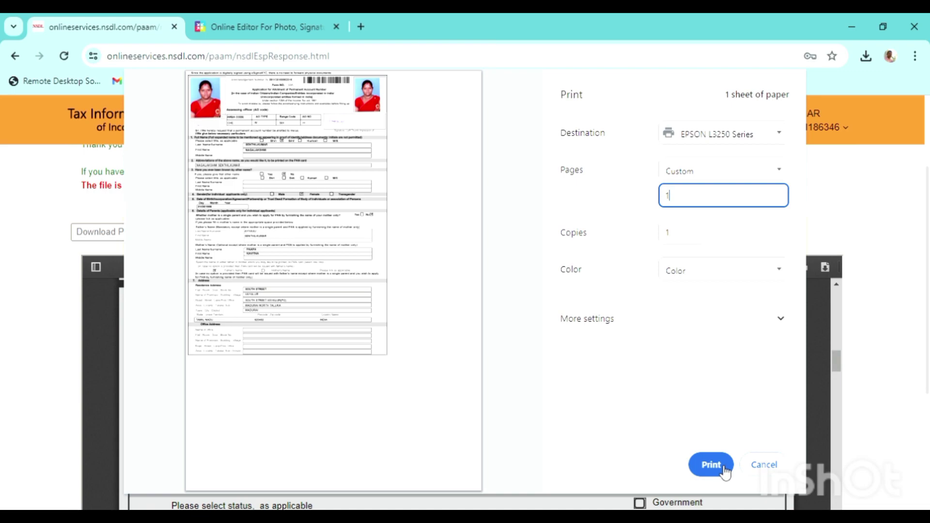
type("-2")
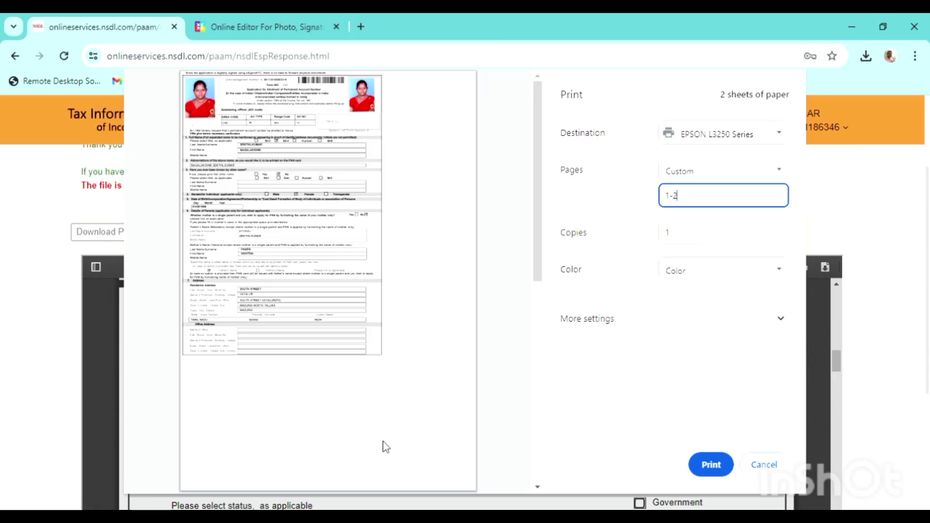
scroll(505, 376, "down", 5)
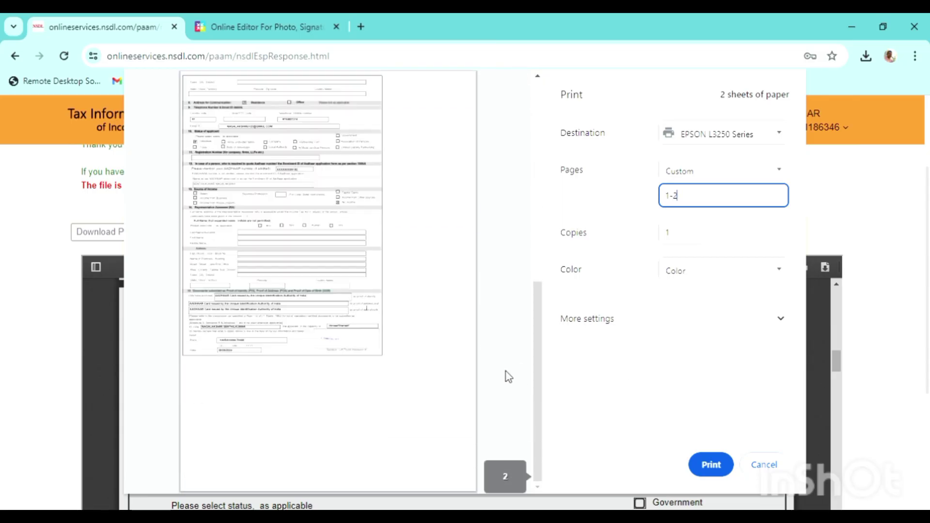
left_click(715, 466)
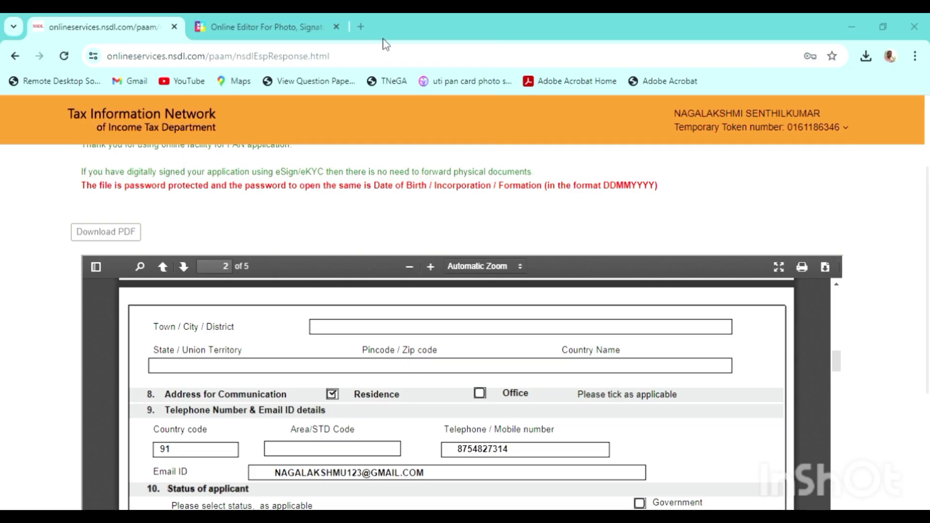
left_click(336, 27)
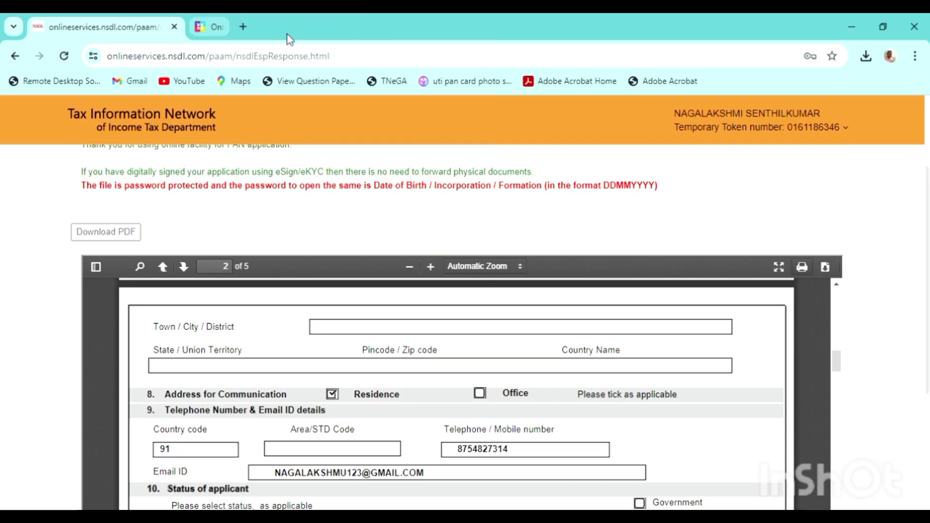